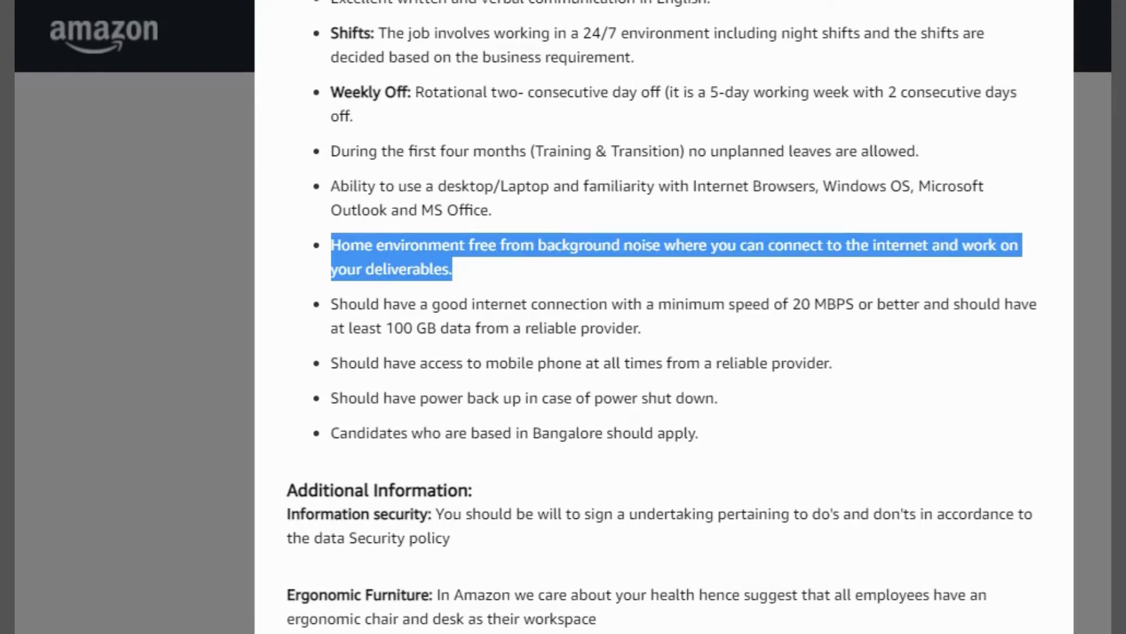
Step: Review the internet, mobile phone and Bangalore location requirements and the additional information in the job description, and close it
left_click_drag(331, 304, 652, 341)
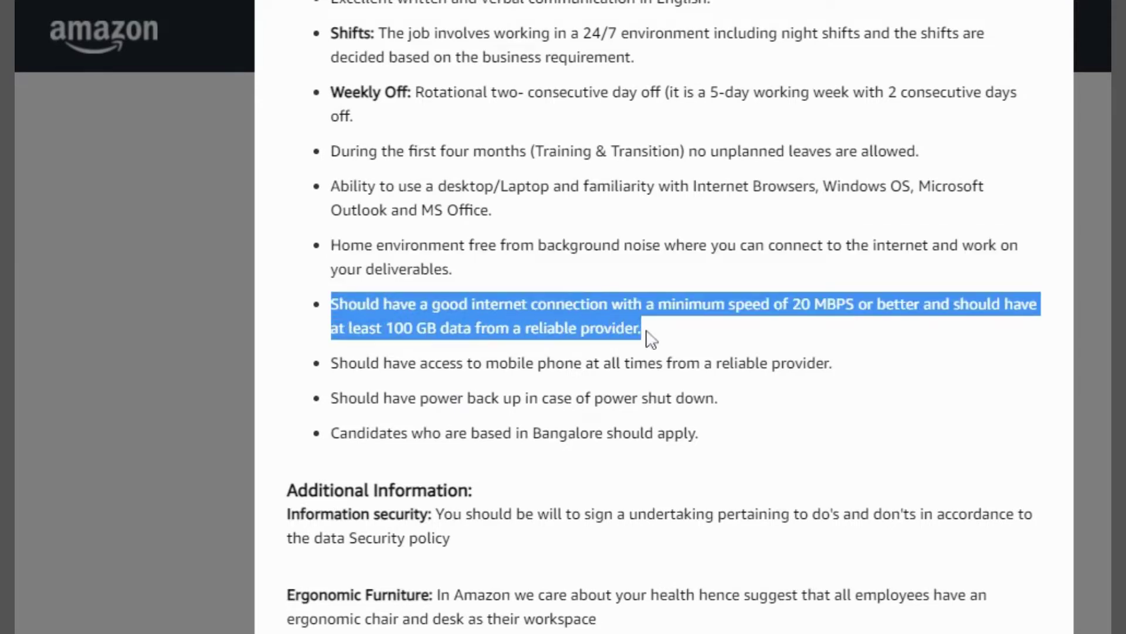
left_click(330, 364)
left_click_drag(331, 370, 832, 382)
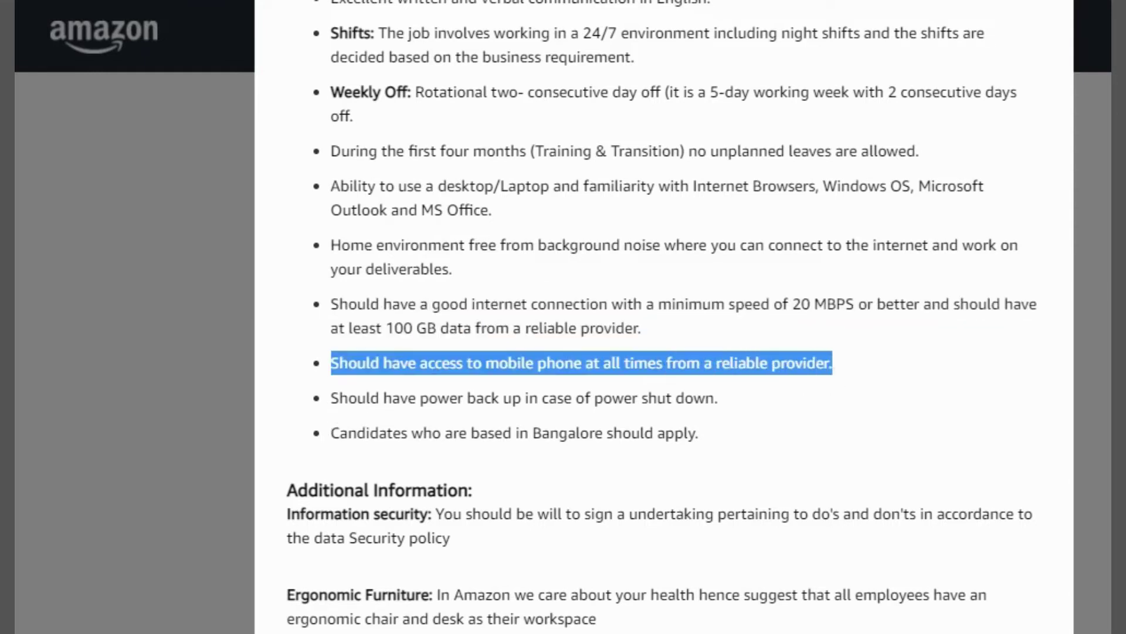
left_click_drag(331, 437, 712, 435)
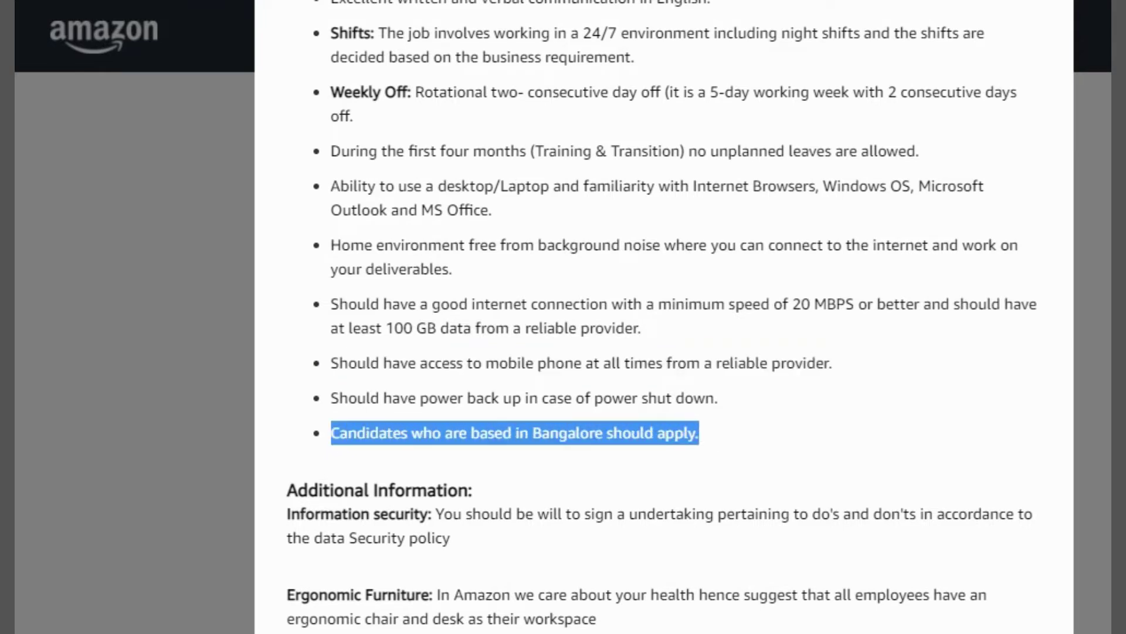
scroll(663, 317, "down", 5)
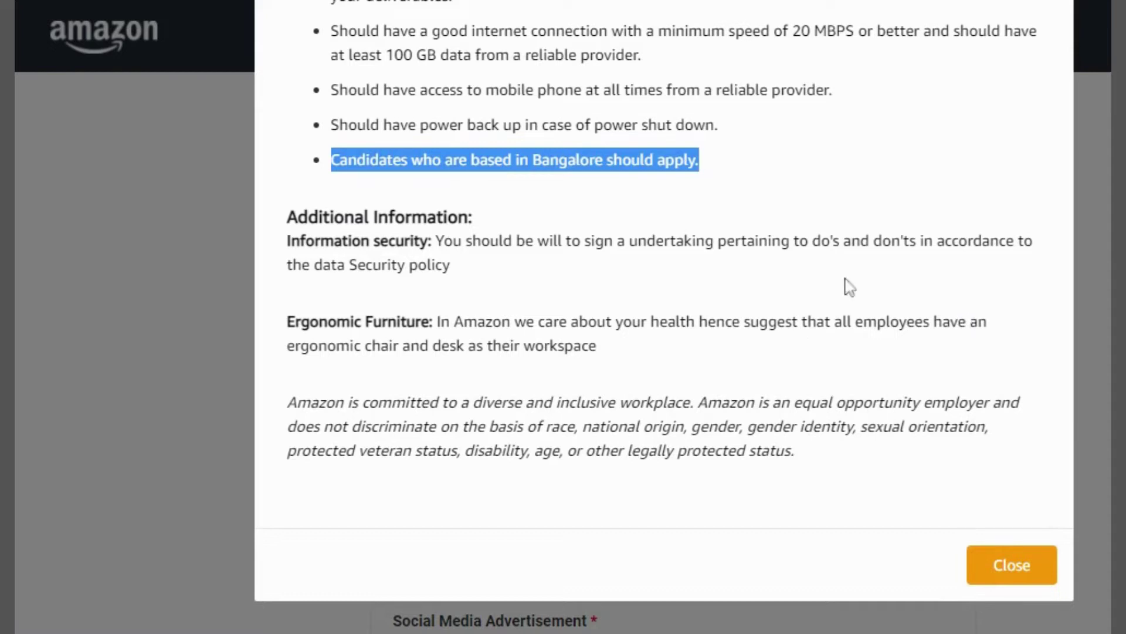
left_click(1032, 565)
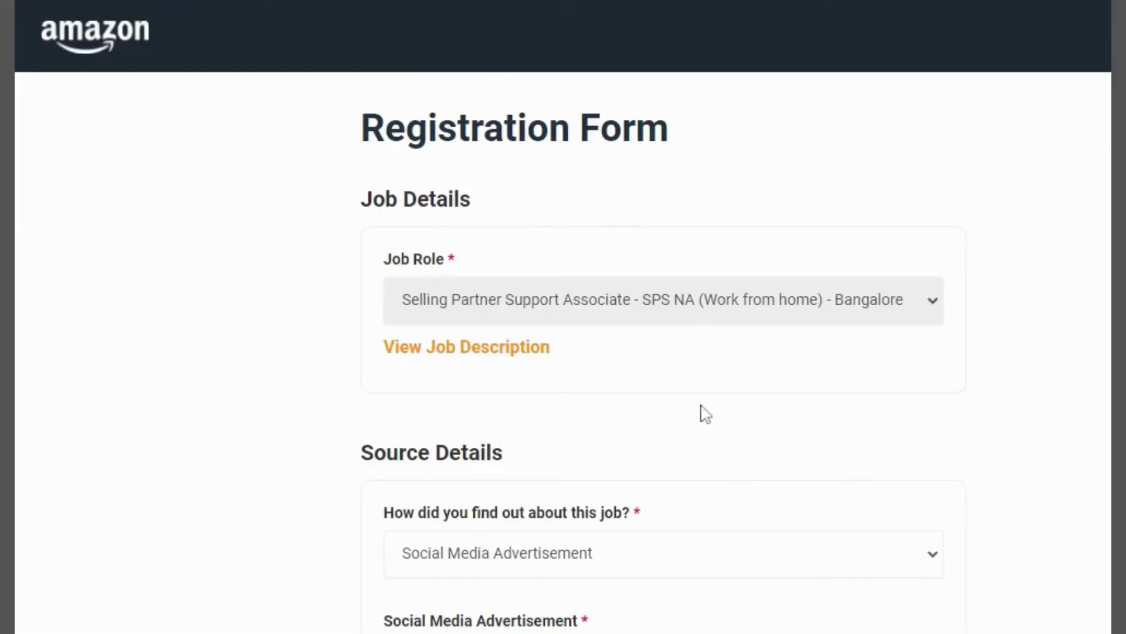
Step: Check the Source Details fields for how the job was found and which social media advertisement was used
scroll(706, 414, "down", 5)
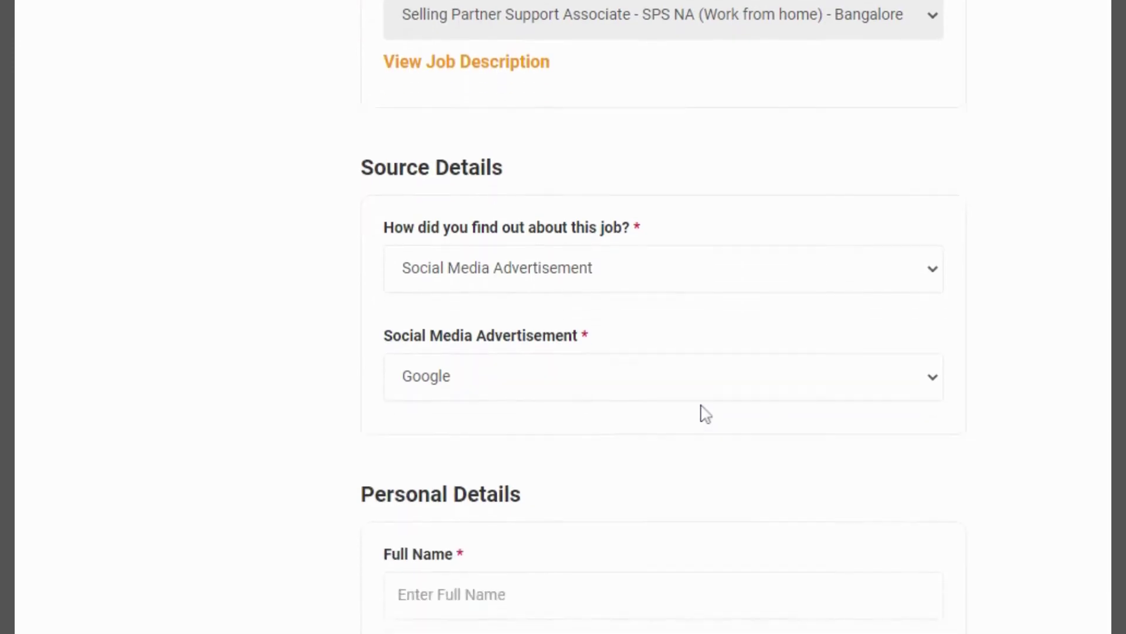
left_click(771, 259)
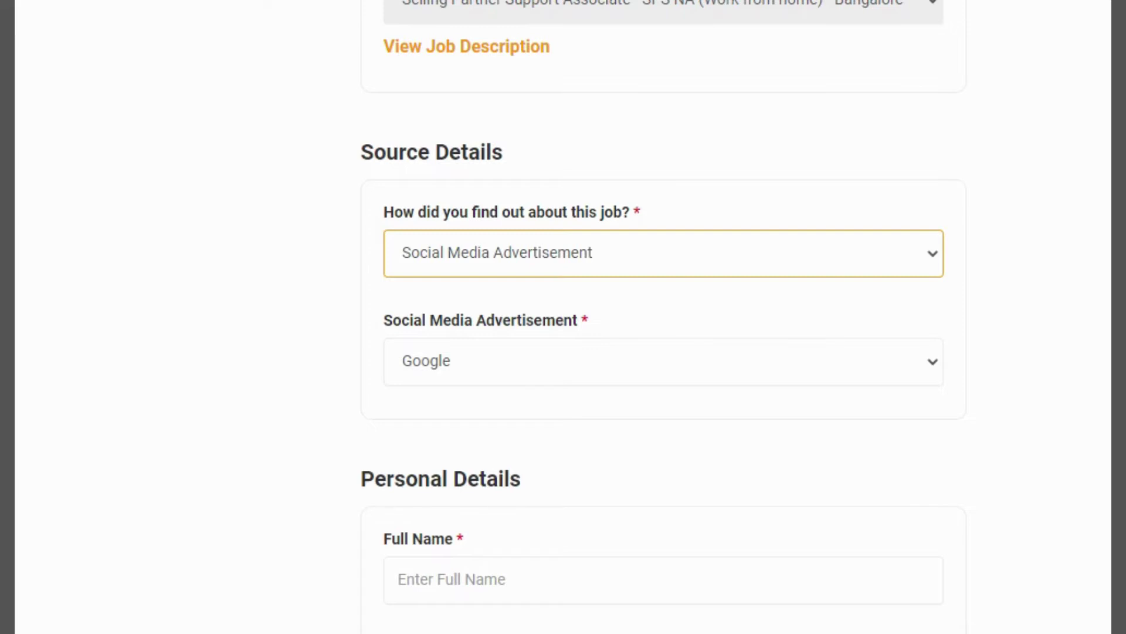
left_click(650, 364)
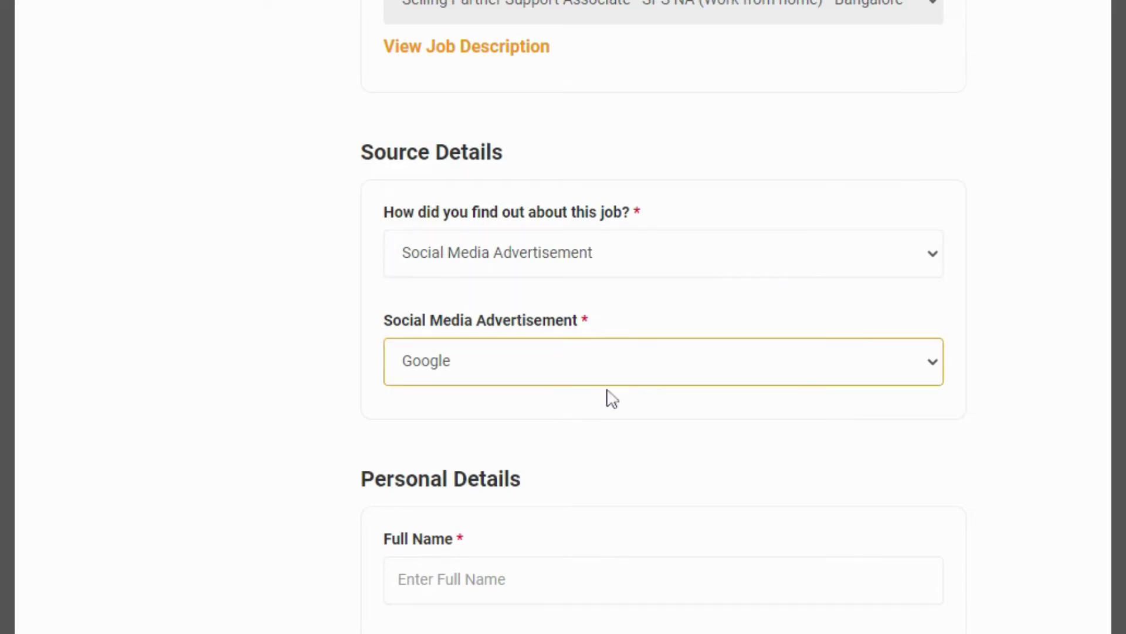
Step: Go through the Personal Details fields from full name and contact details to the date of birth calendar and gender options
scroll(583, 447, "down", 7)
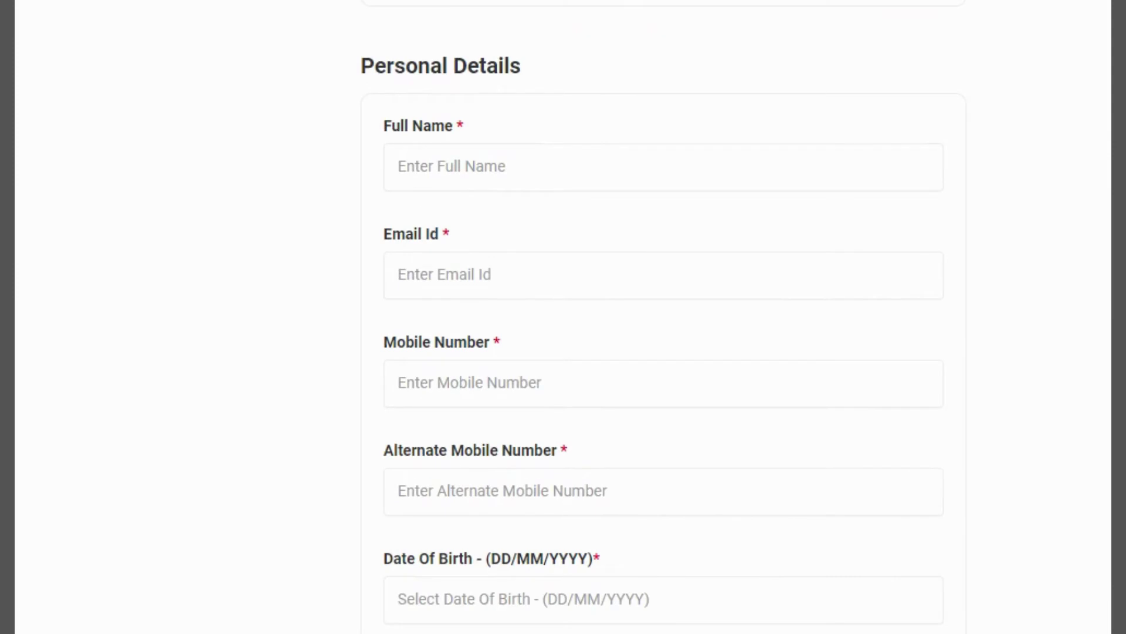
key("Tab")
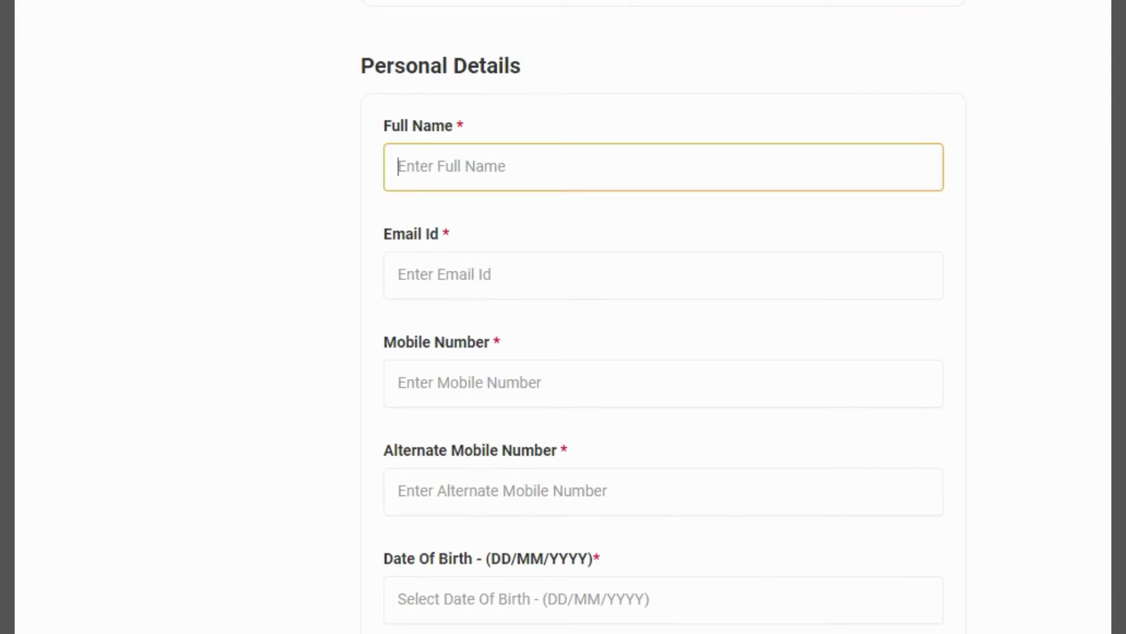
left_click(474, 272)
key("Tab")
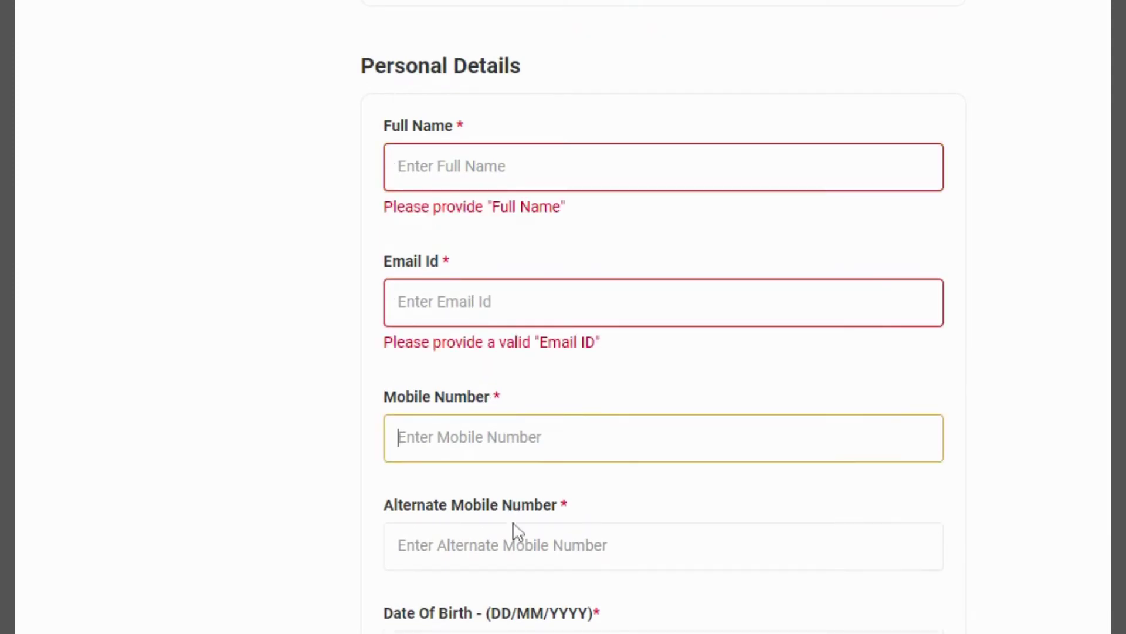
key("Tab")
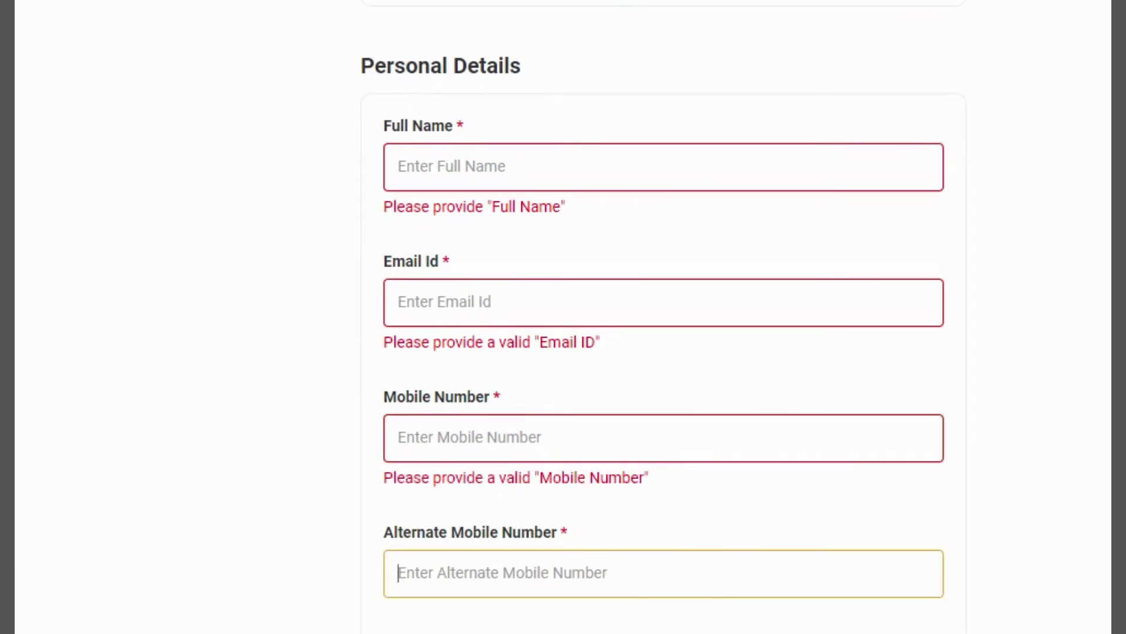
scroll(571, 495, "down", 4)
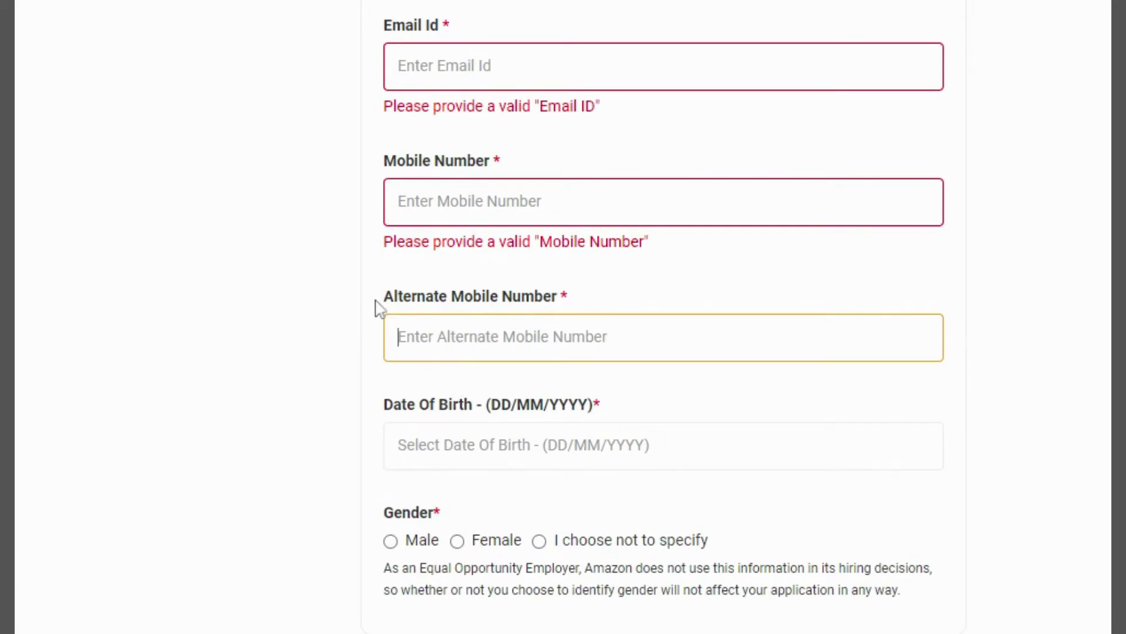
left_click_drag(386, 309, 566, 308)
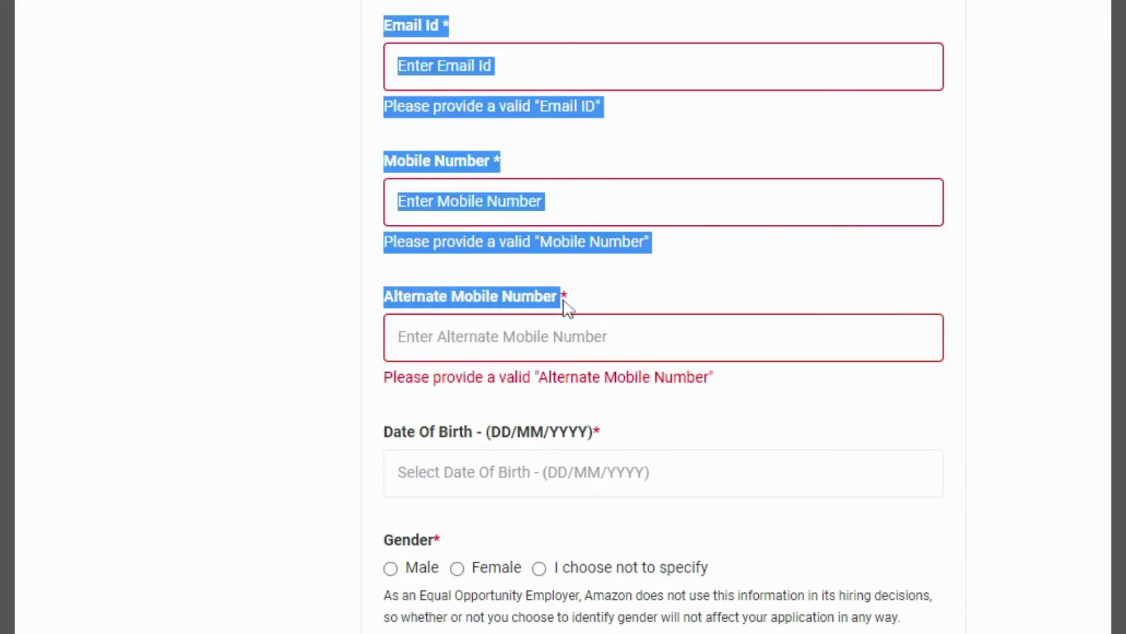
scroll(566, 308, "down", 3)
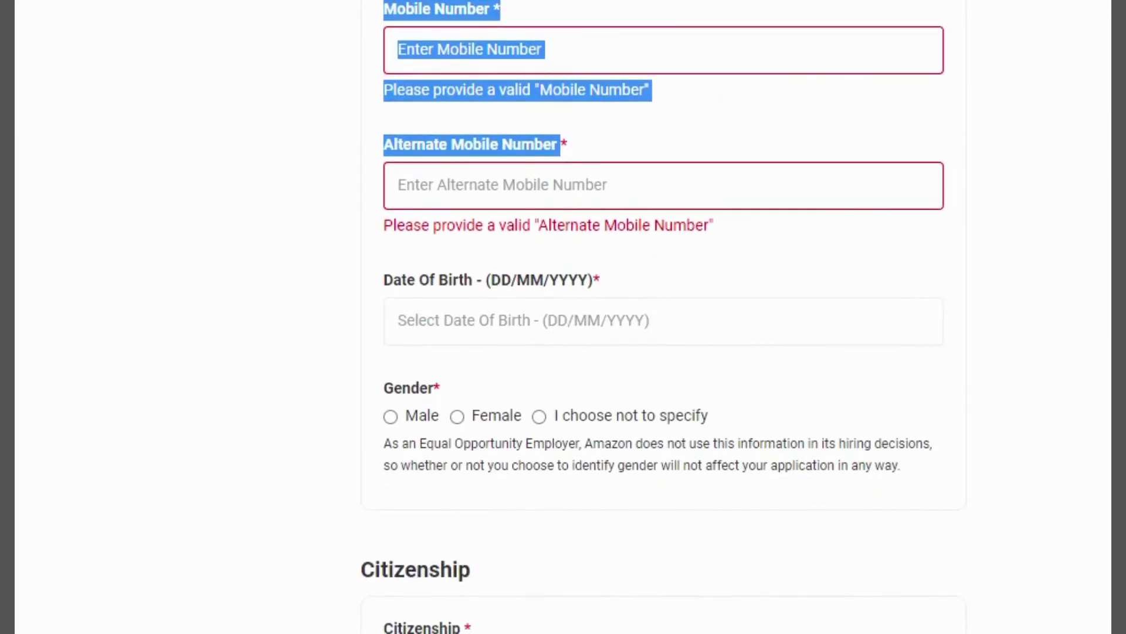
left_click(566, 307)
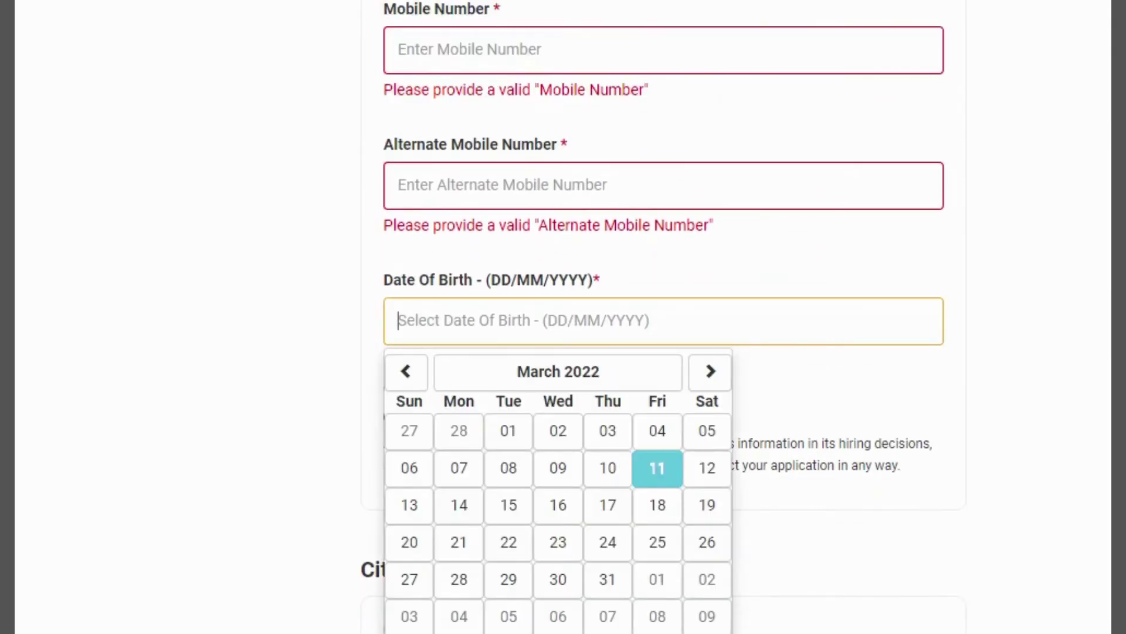
scroll(787, 335, "down", 3)
left_click(787, 335)
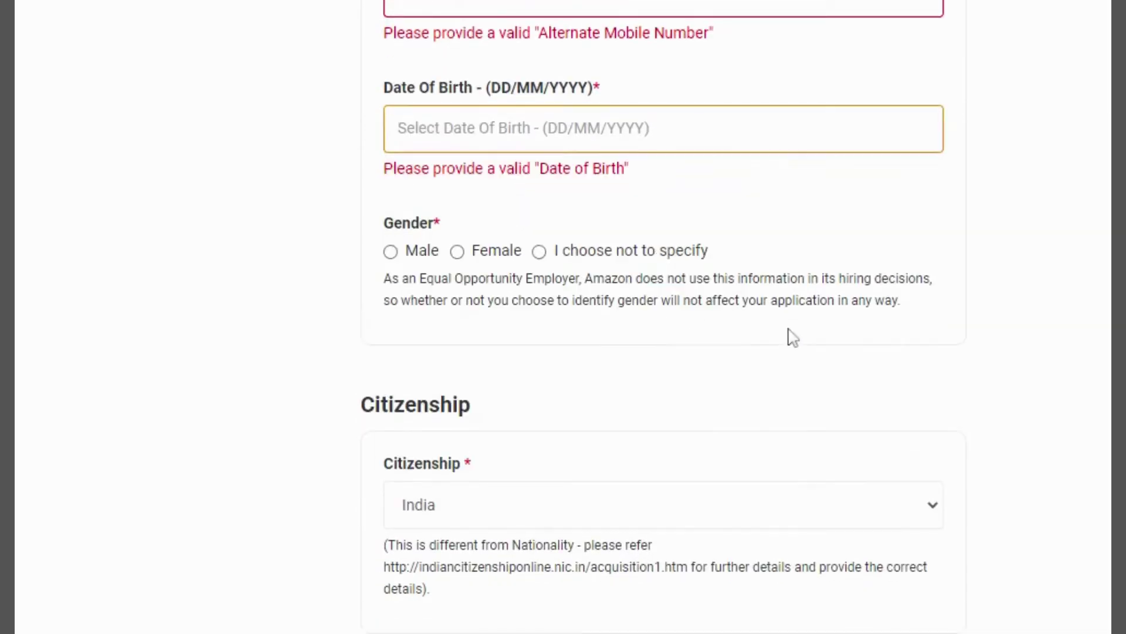
Step: Check the Citizenship selection and the voluntary disability self-identification selection
left_click(736, 522)
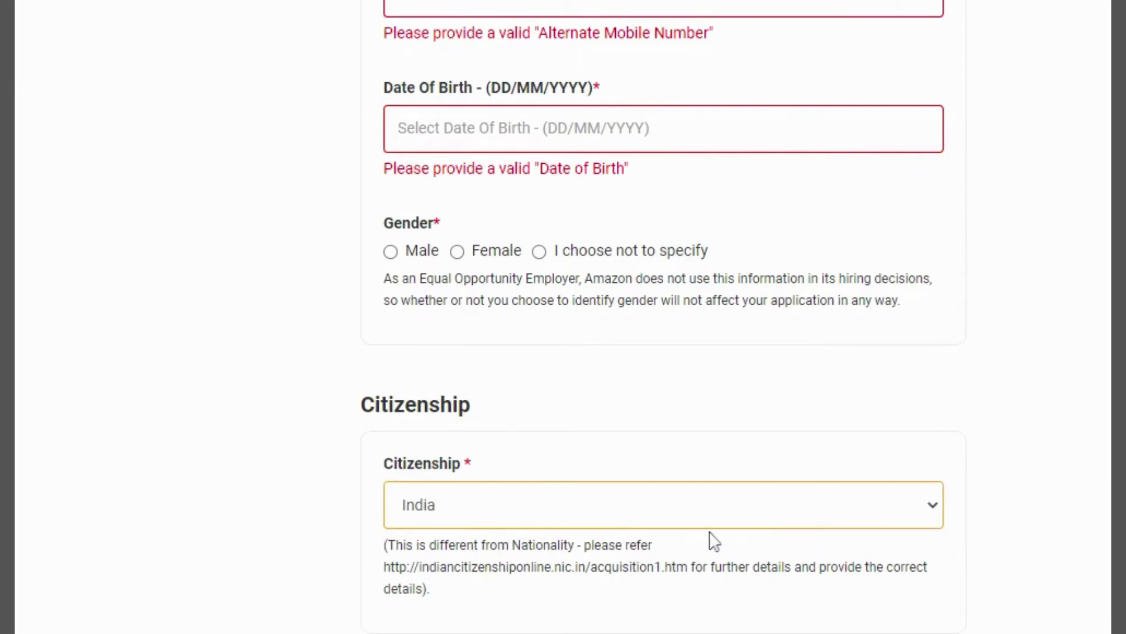
scroll(650, 592, "down", 10)
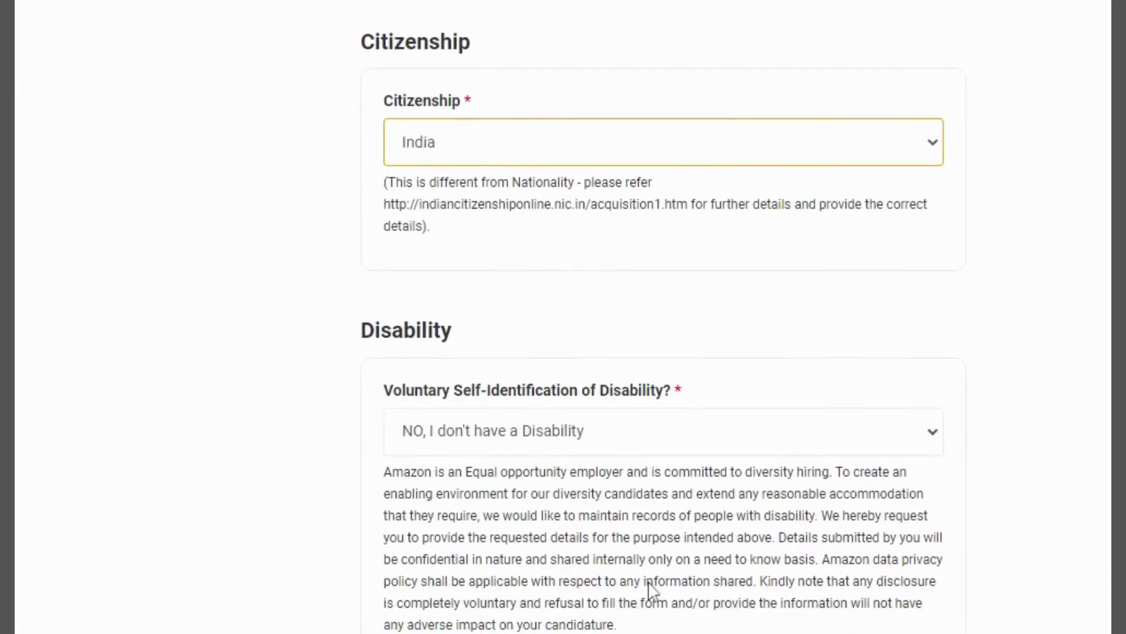
left_click(730, 213)
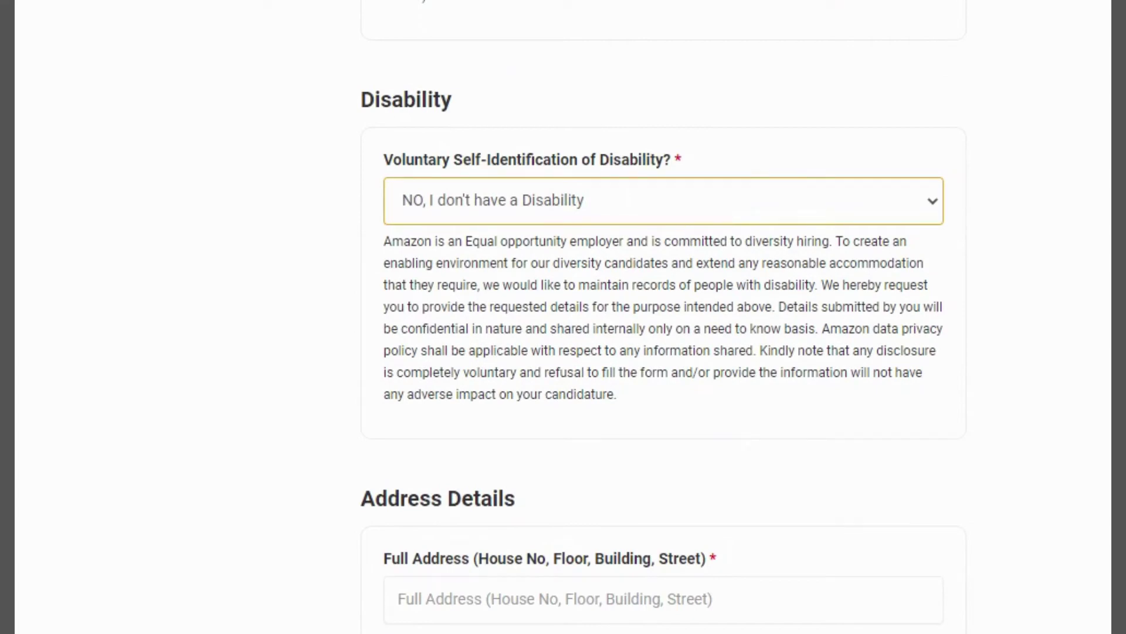
Step: Look over the Address Details fields for full address, current city, state and pin code
scroll(663, 328, "down", 6)
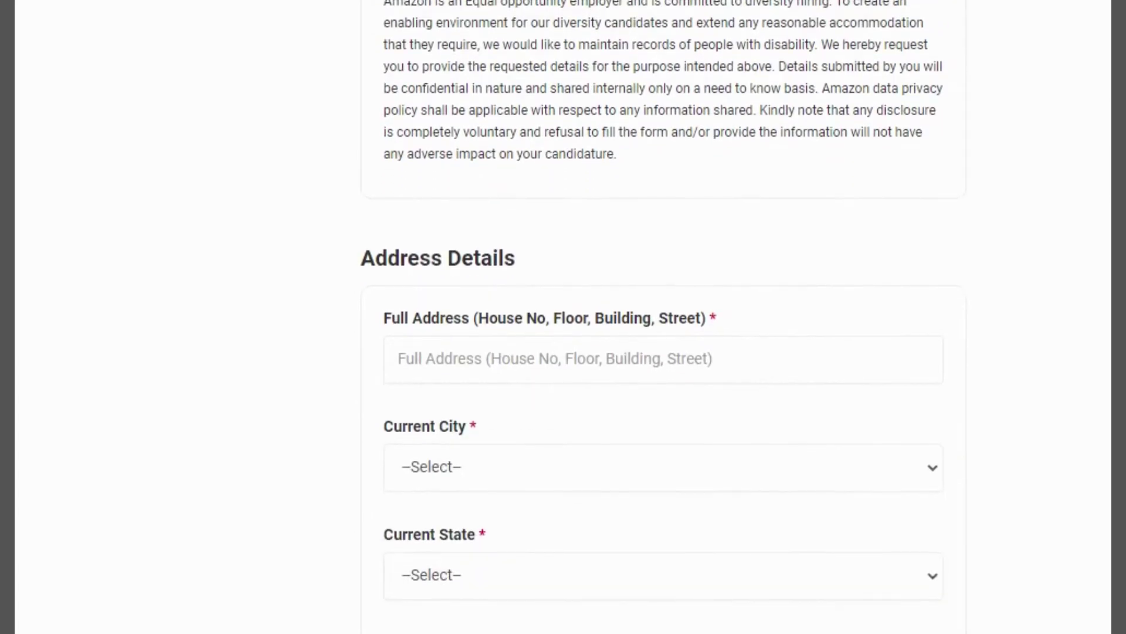
left_click(608, 376)
scroll(609, 377, "down", 10)
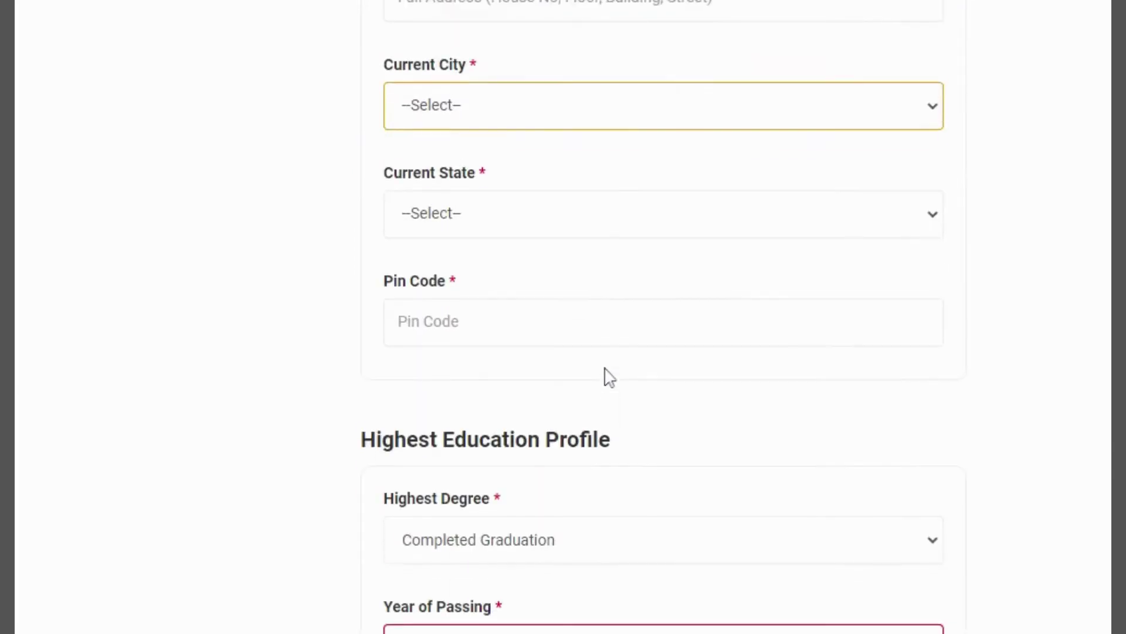
Step: Examine the highest degree, year of passing and education type fields in the Highest Education Profile section
left_click(660, 290)
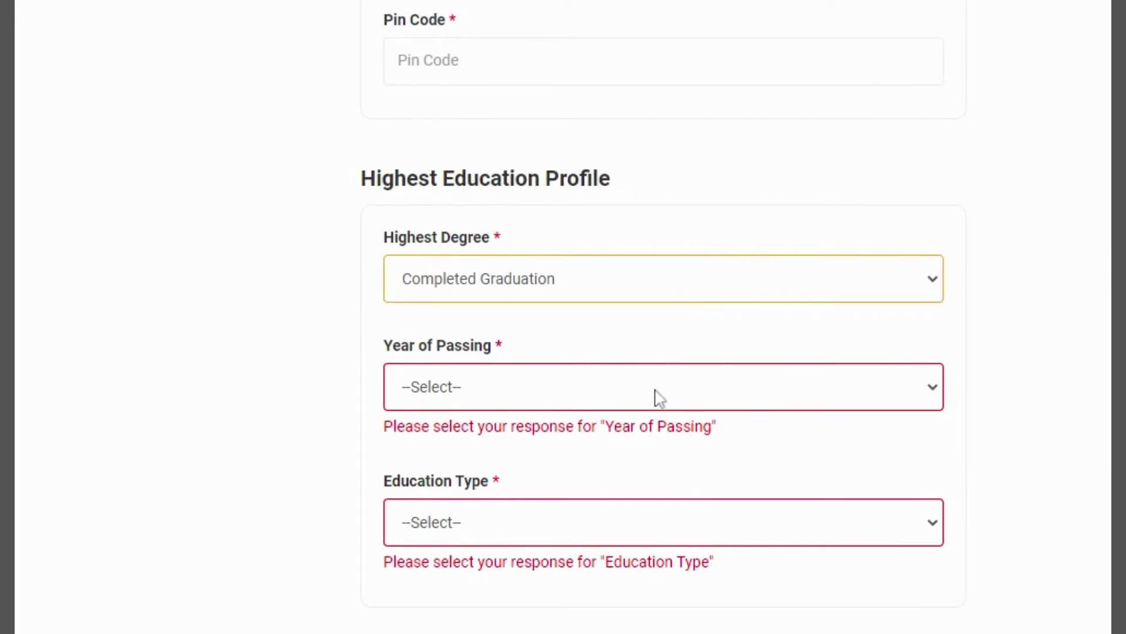
scroll(660, 399, "down", 2)
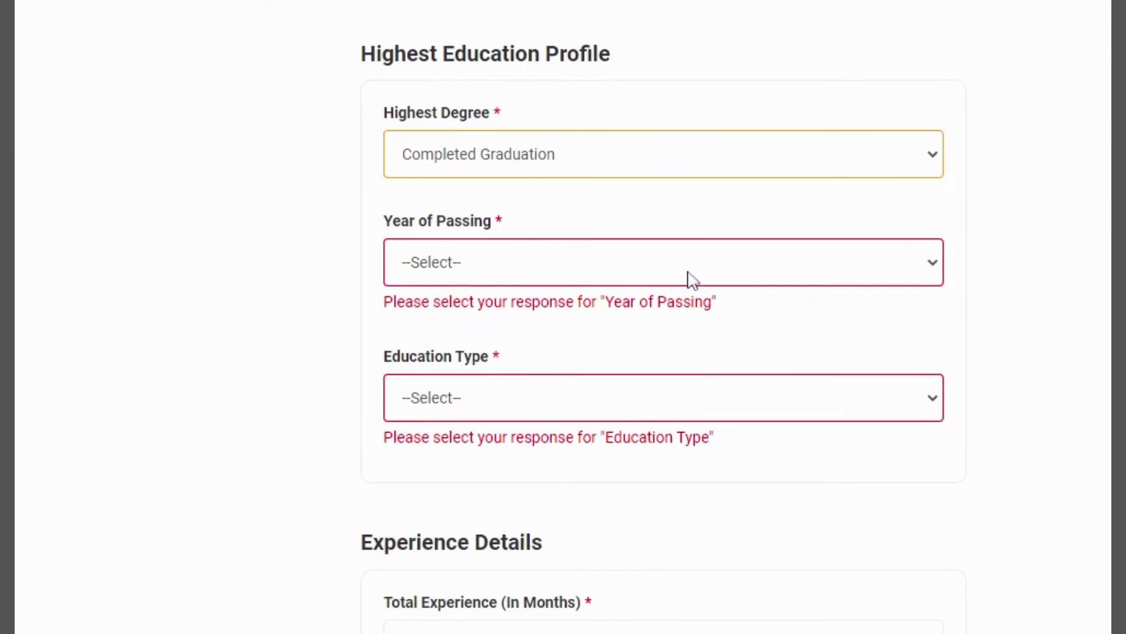
left_click(690, 279)
left_click(675, 411)
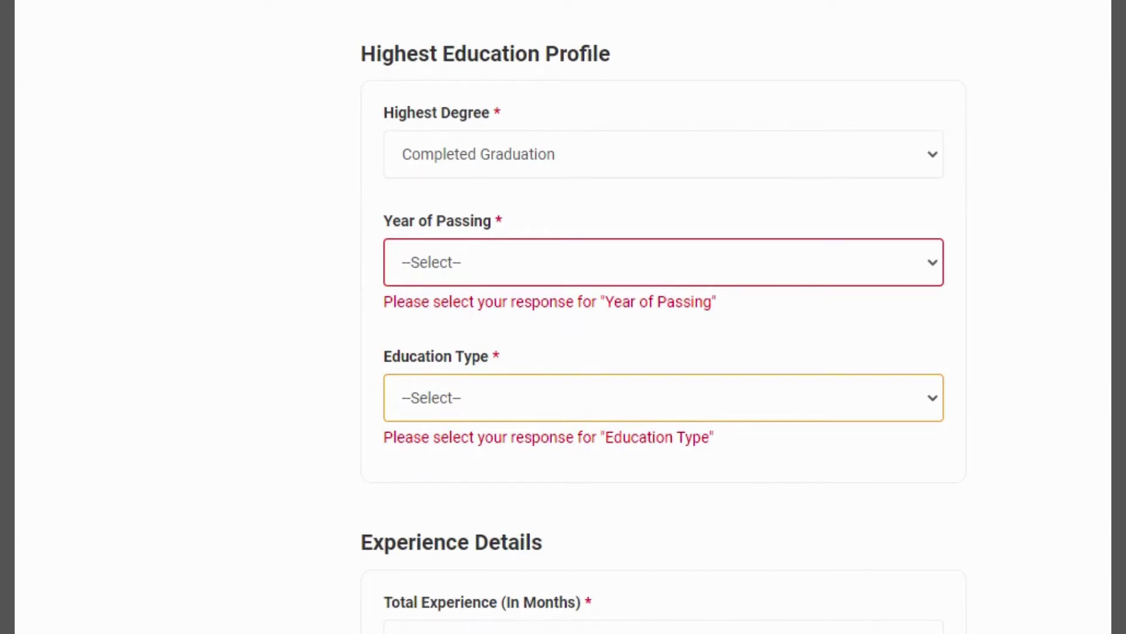
left_click(1073, 395)
Step: Clear the total experience in months in the Experience Details section and enter 0
scroll(1074, 395, "down", 5)
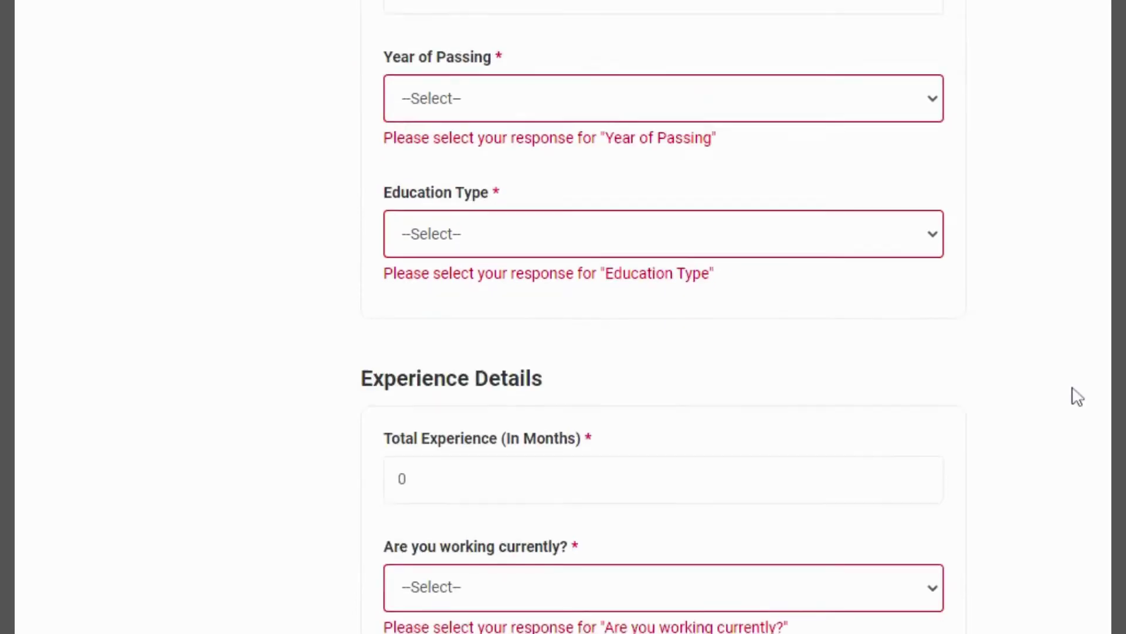
mouse_move(921, 339)
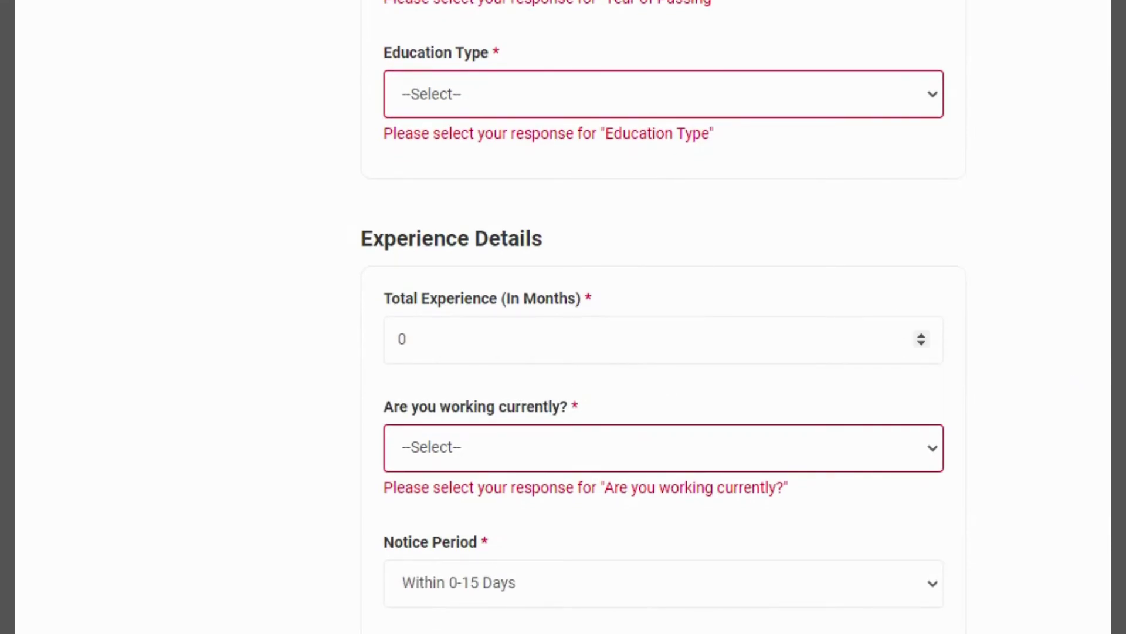
left_click(408, 340)
key("BackSpace")
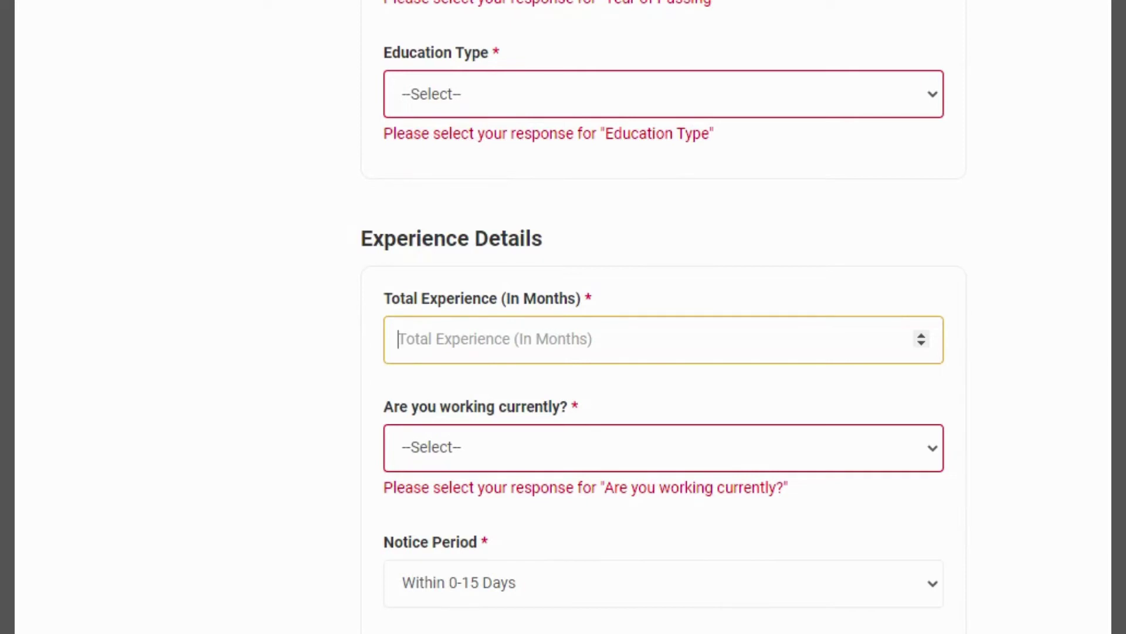
type("0")
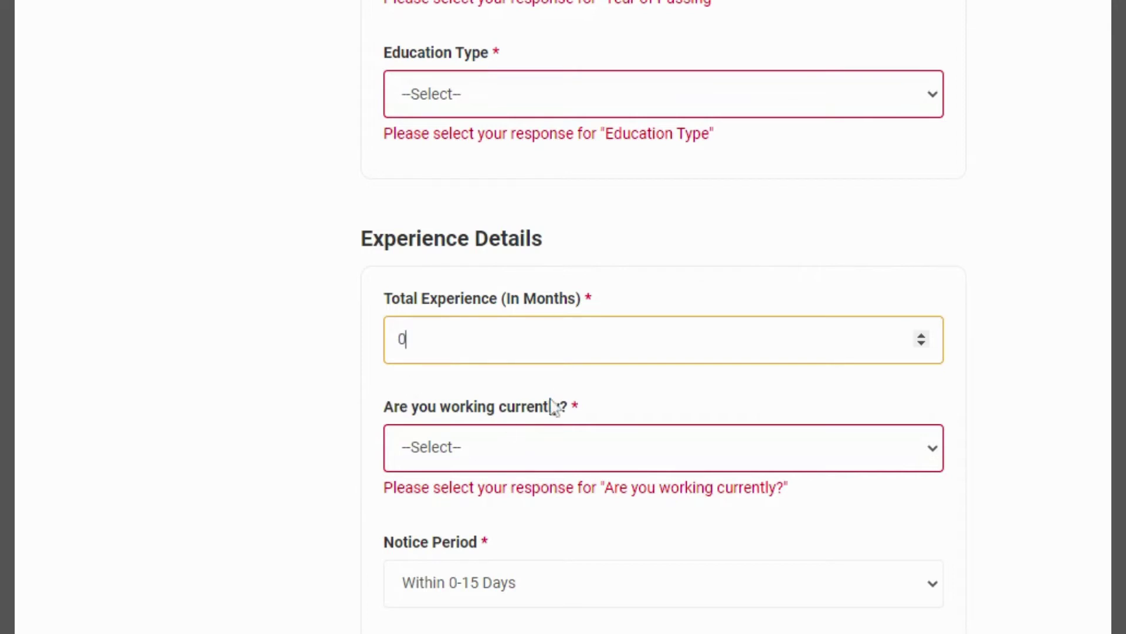
Step: Examine the current employment status, notice period, current or last employer and monthly salary fields
left_click(679, 463)
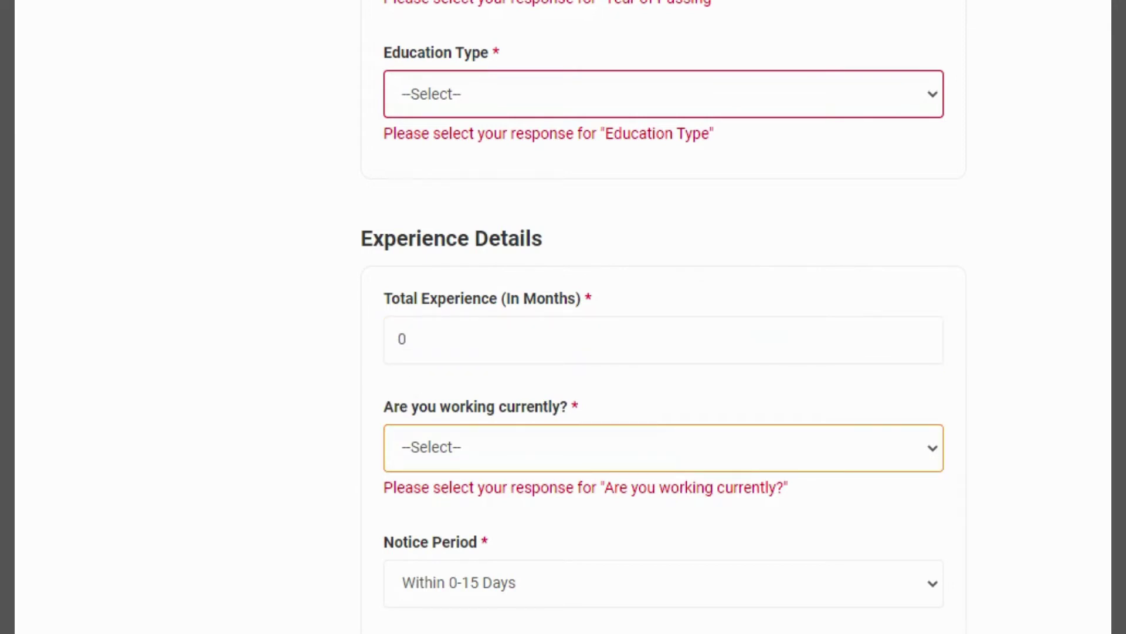
left_click(755, 572)
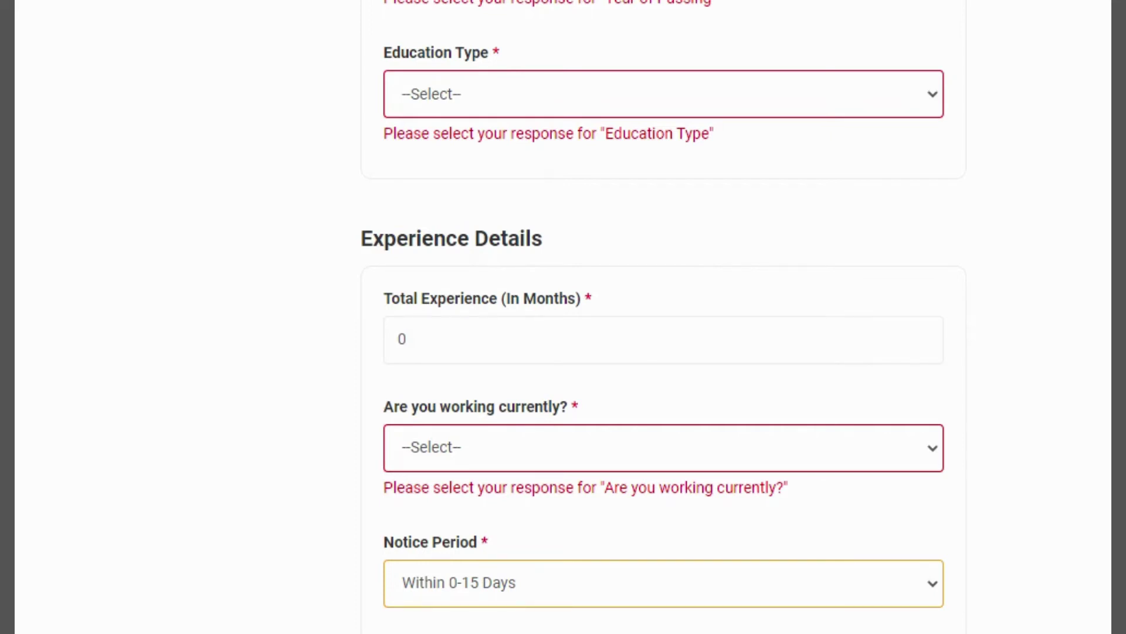
scroll(639, 422, "down", 4)
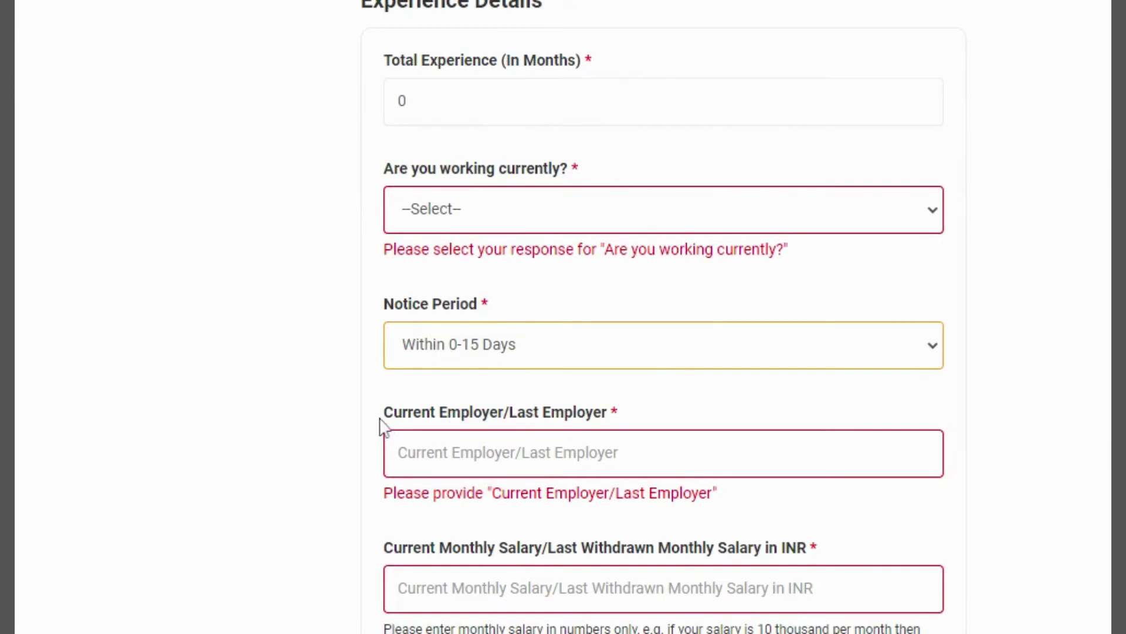
key("Tab")
scroll(663, 317, "down", 3)
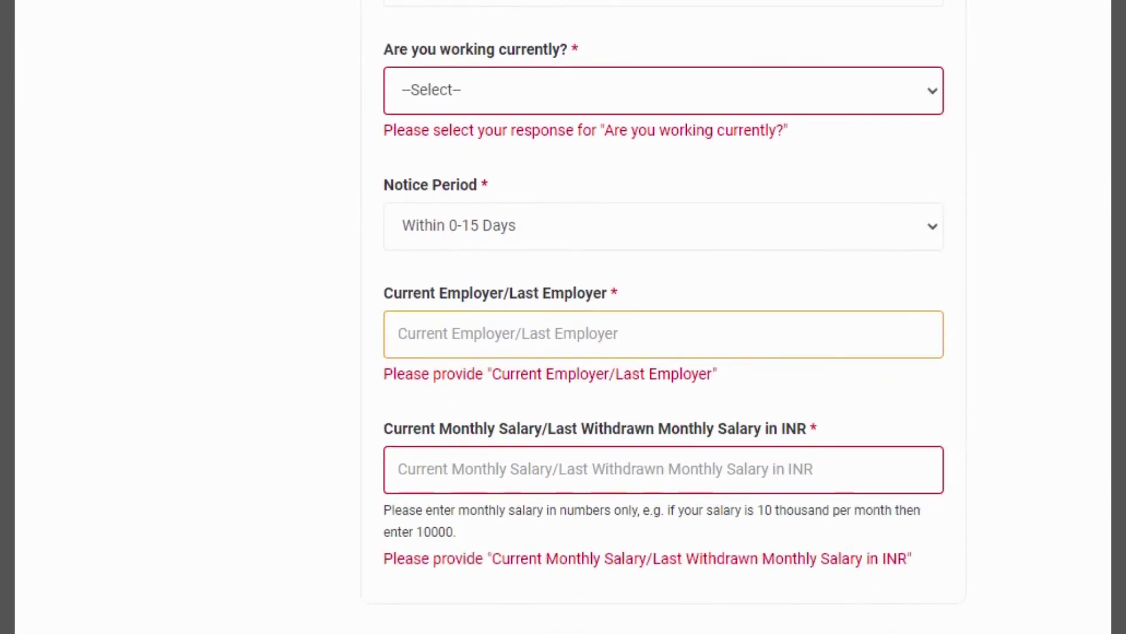
key("Tab")
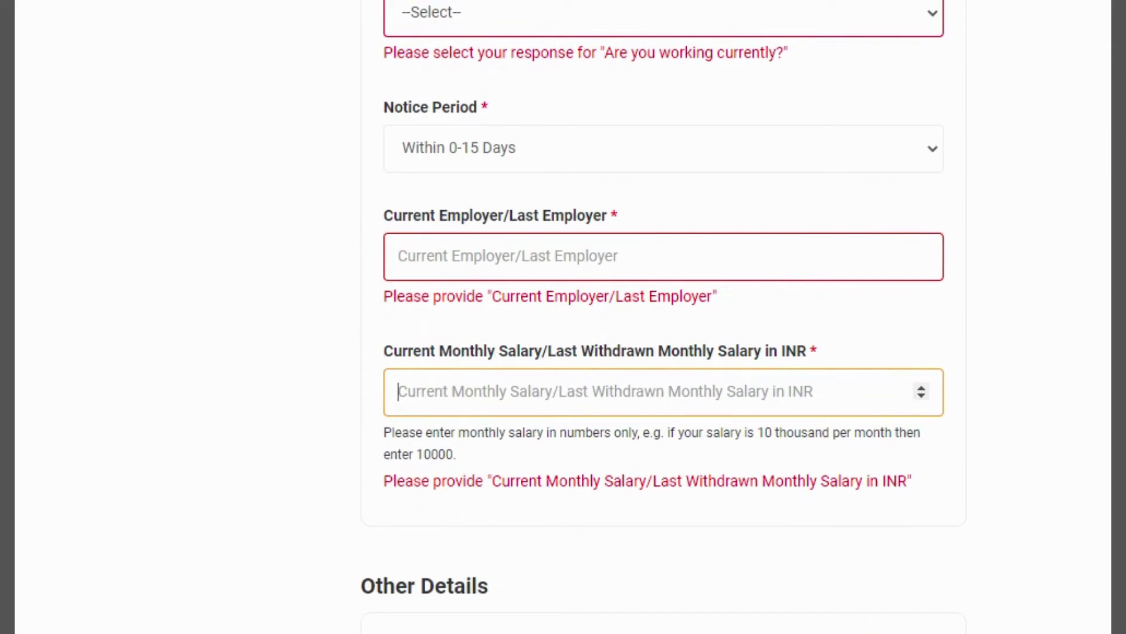
Step: Answer No to the active/current backlogs question in the Other Details section
scroll(663, 317, "down", 8)
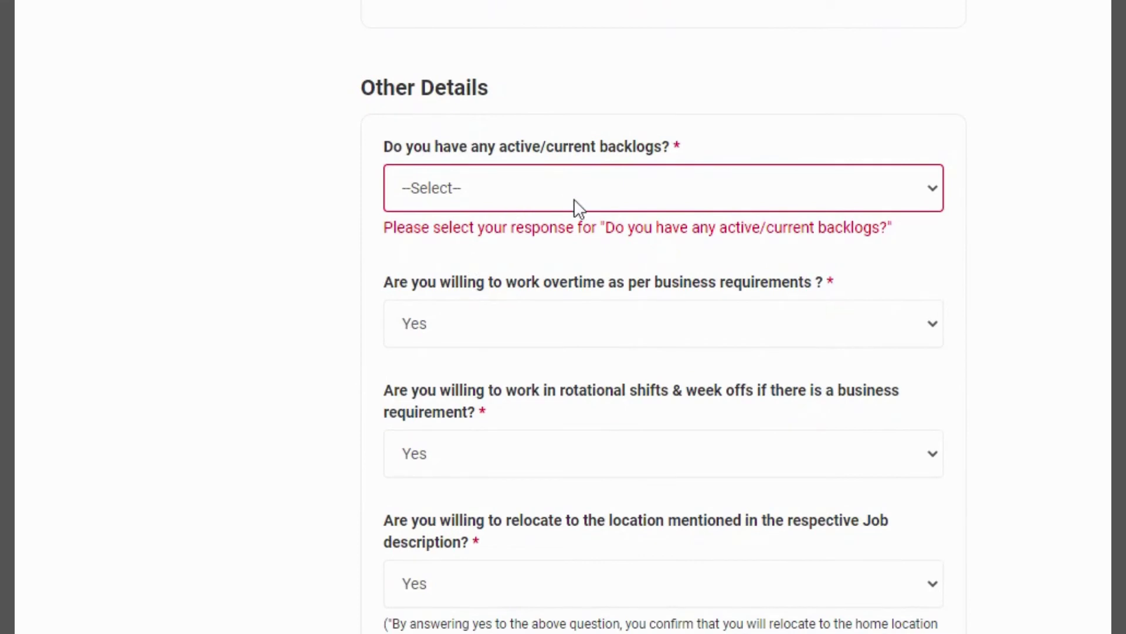
left_click(575, 201)
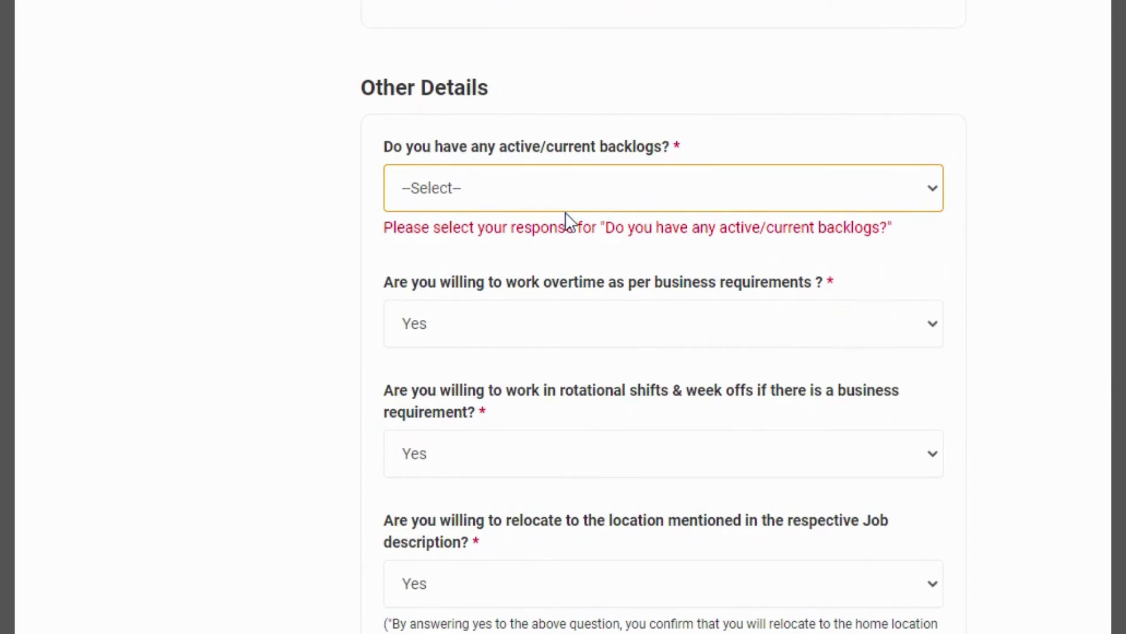
left_click(572, 250)
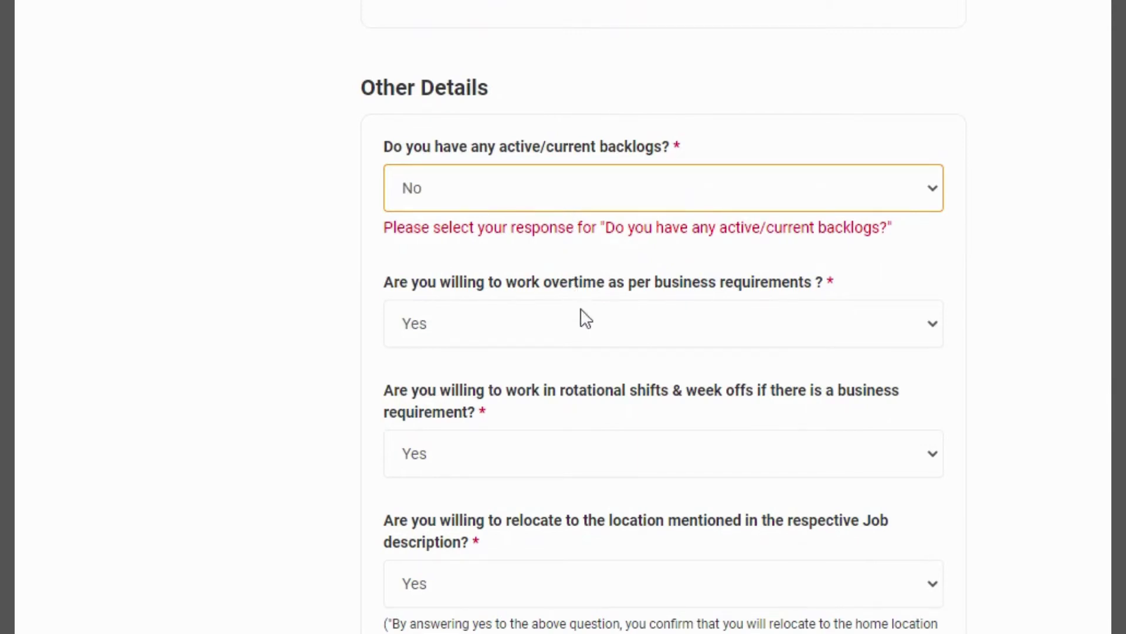
Step: Examine the questions on willingness to work overtime, work rotational shifts, relocate and interact with customers via telephone or e-mail
left_click(588, 326)
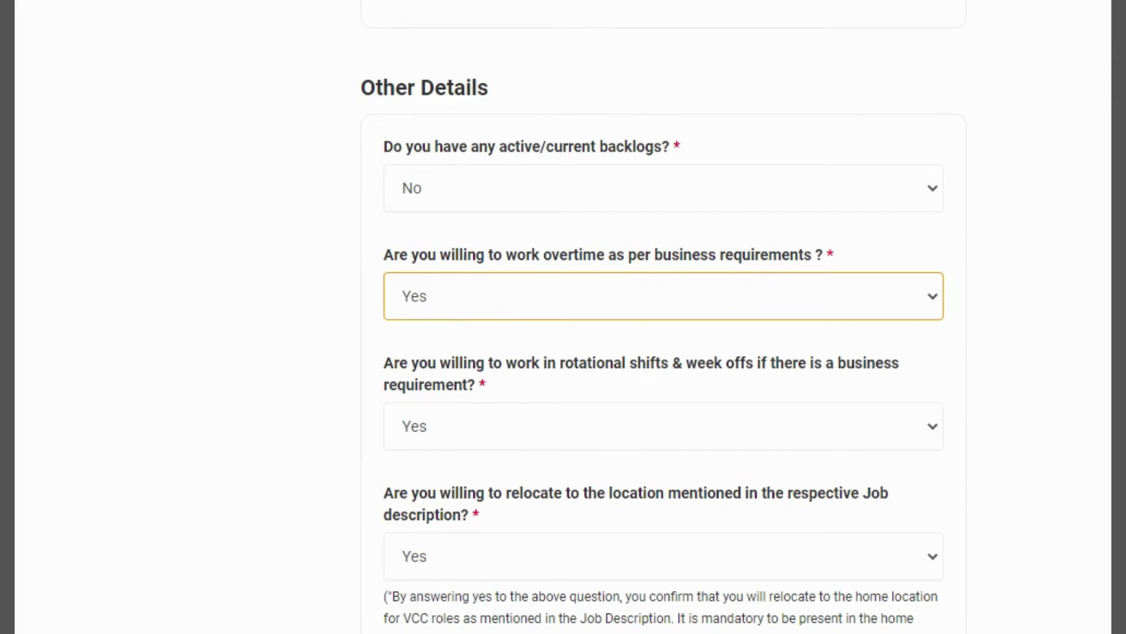
left_click(575, 433)
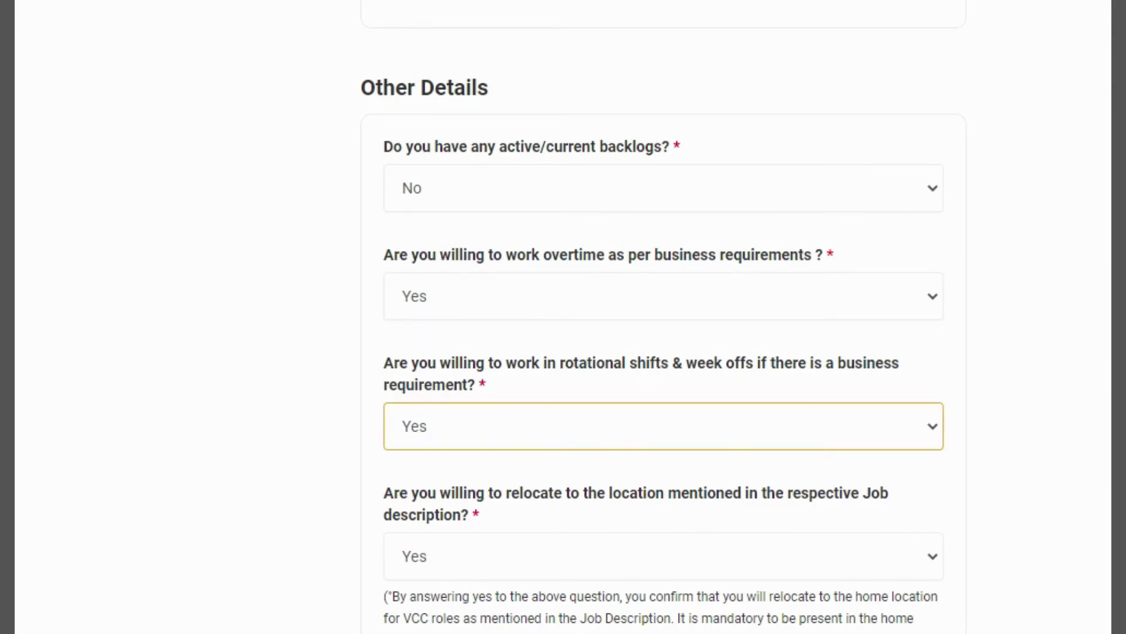
scroll(659, 317, "down", 3)
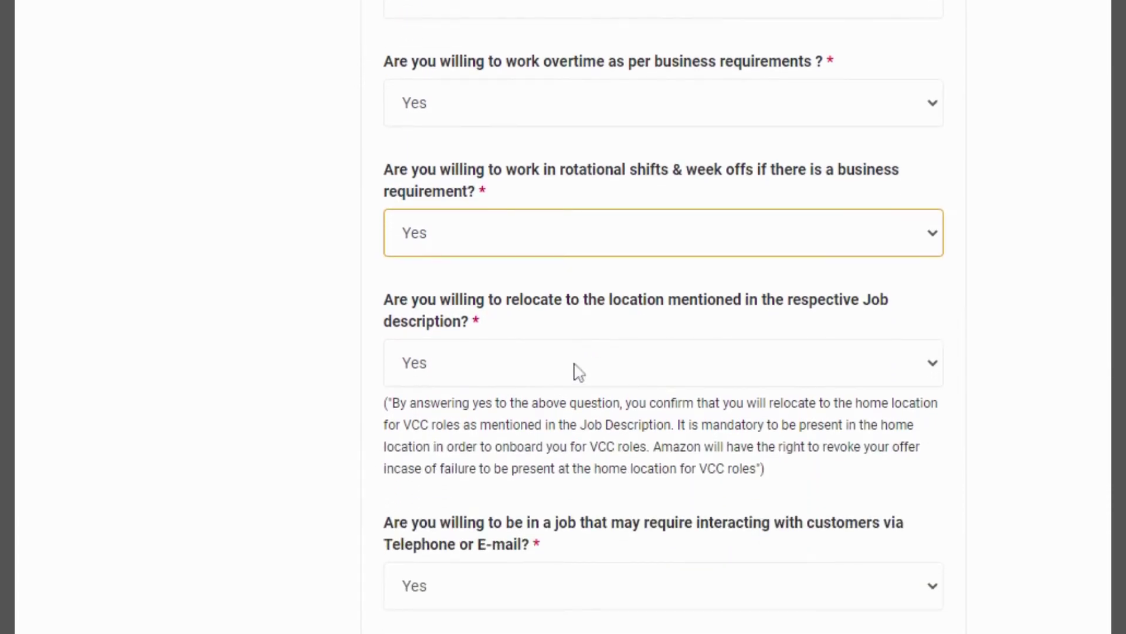
left_click(579, 372)
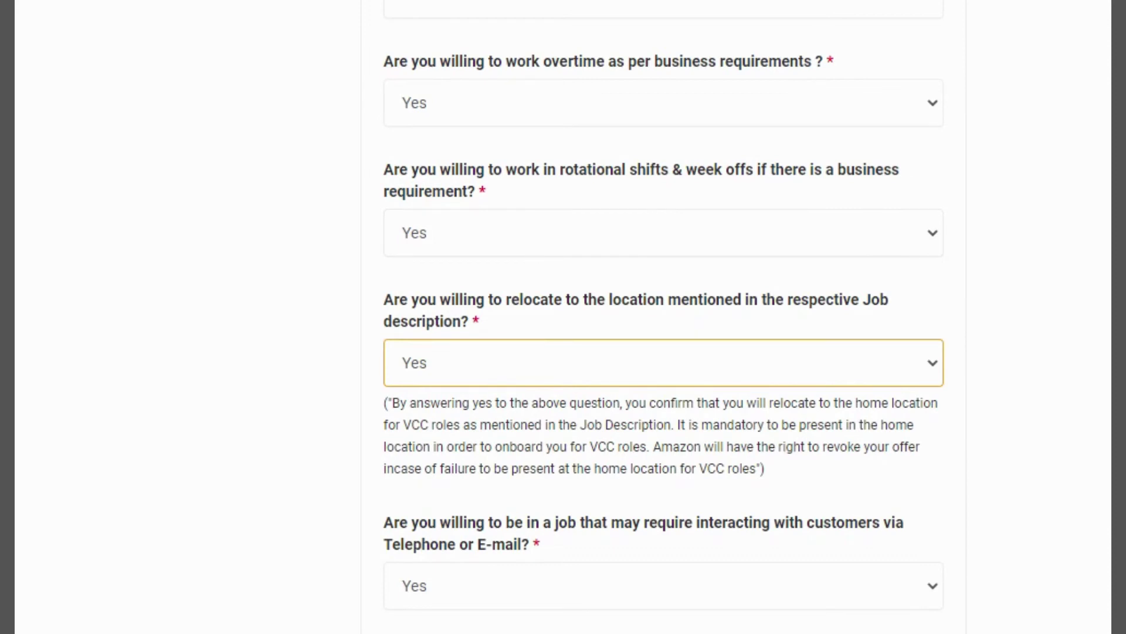
scroll(663, 317, "down", 1)
scroll(664, 327, "down", 1)
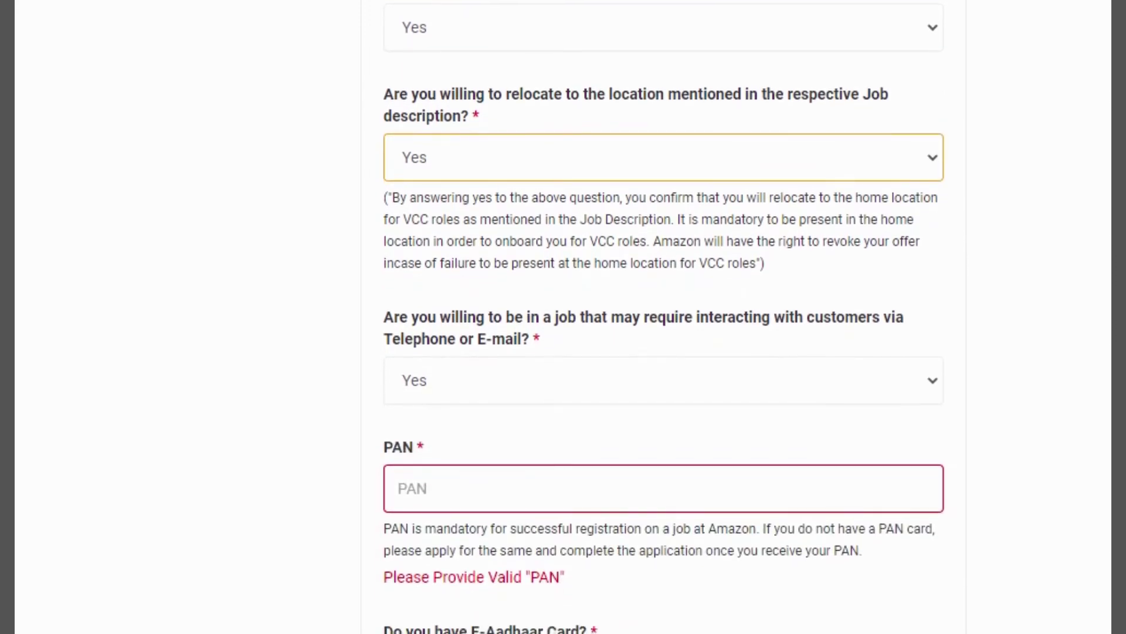
left_click(584, 361)
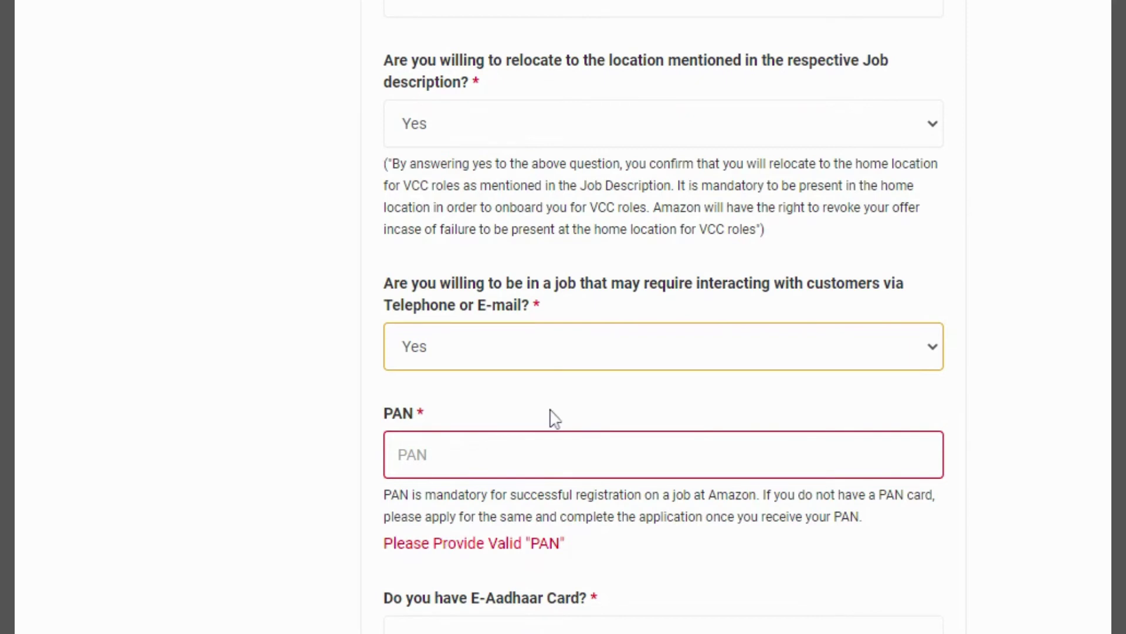
Step: Examine the PAN and E-Aadhaar card fields and the questions about past and current employment at Amazon
scroll(555, 418, "down", 3)
key("Tab")
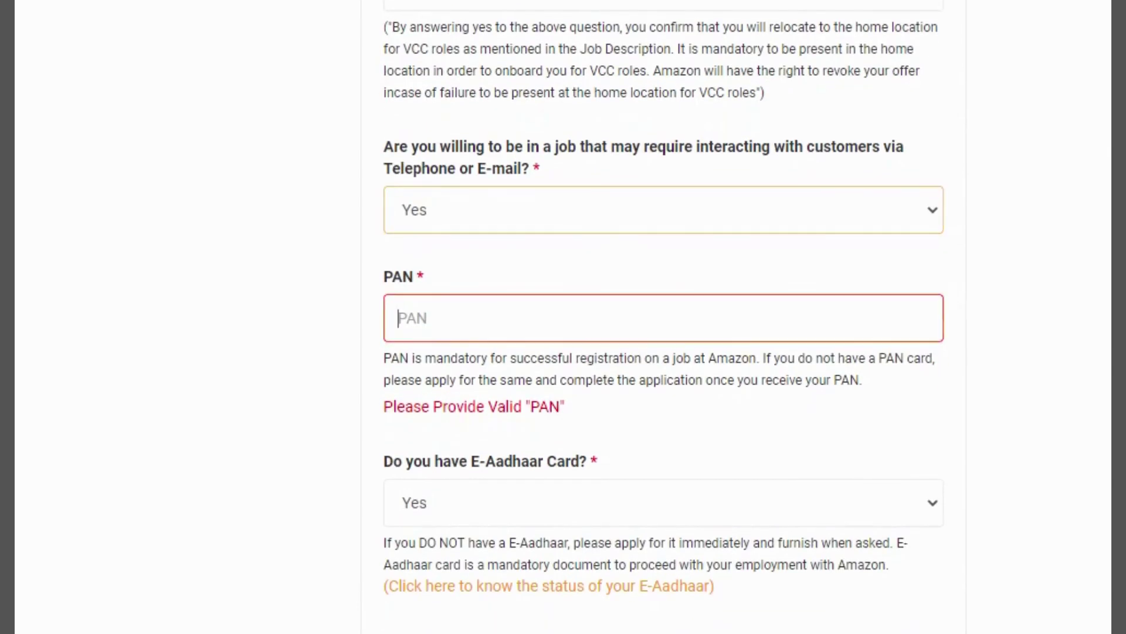
scroll(550, 415, "down", 1)
scroll(663, 317, "down", 3)
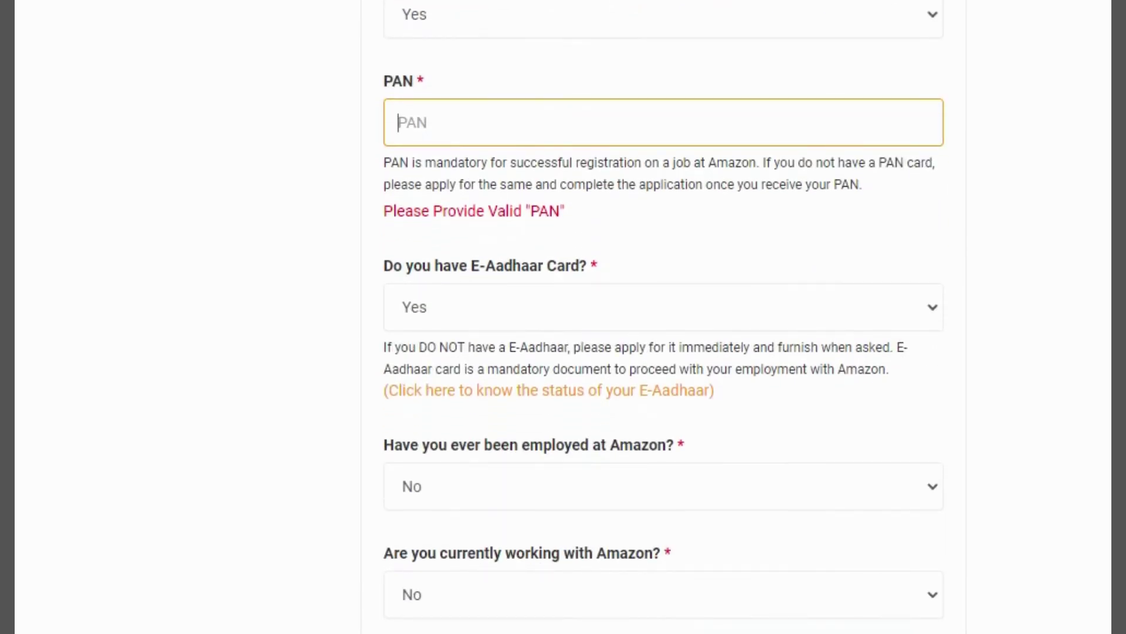
key("Tab")
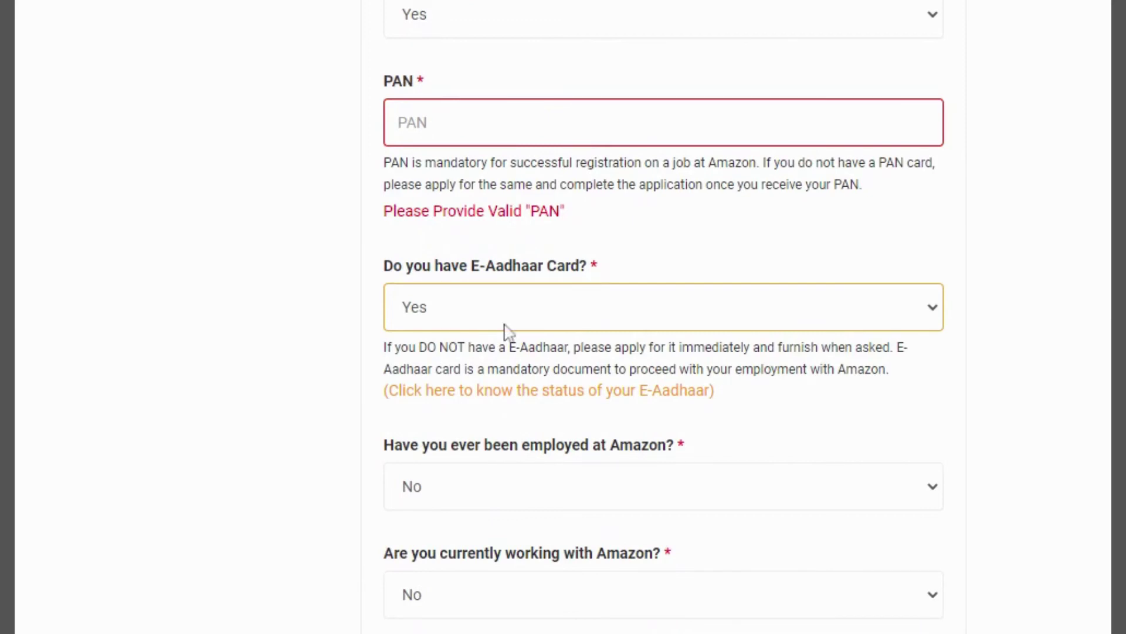
scroll(508, 330, "down", 3)
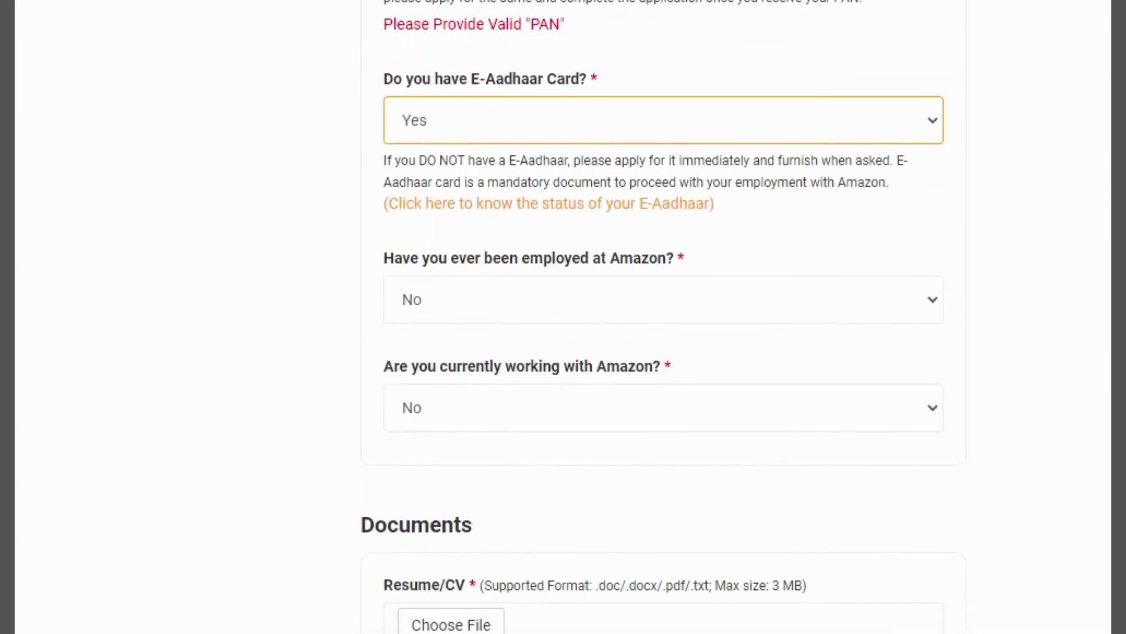
left_click(538, 314)
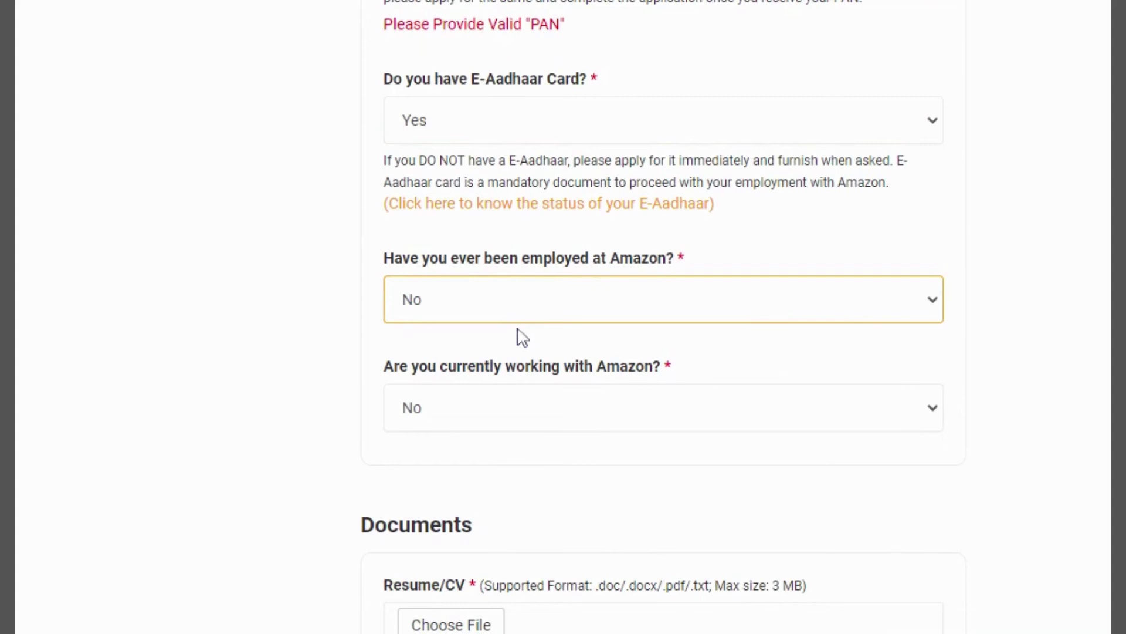
left_click(517, 404)
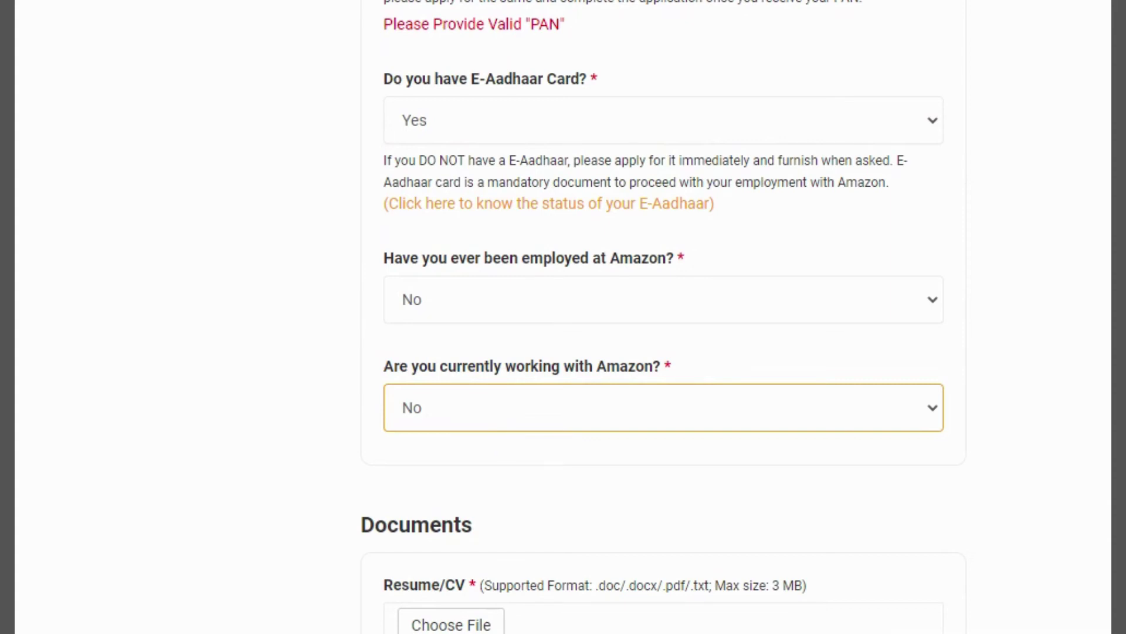
Step: Read the supported formats and maximum file sizes for the Resume/CV and Photo uploads in the Documents section
scroll(402, 347, "down", 5)
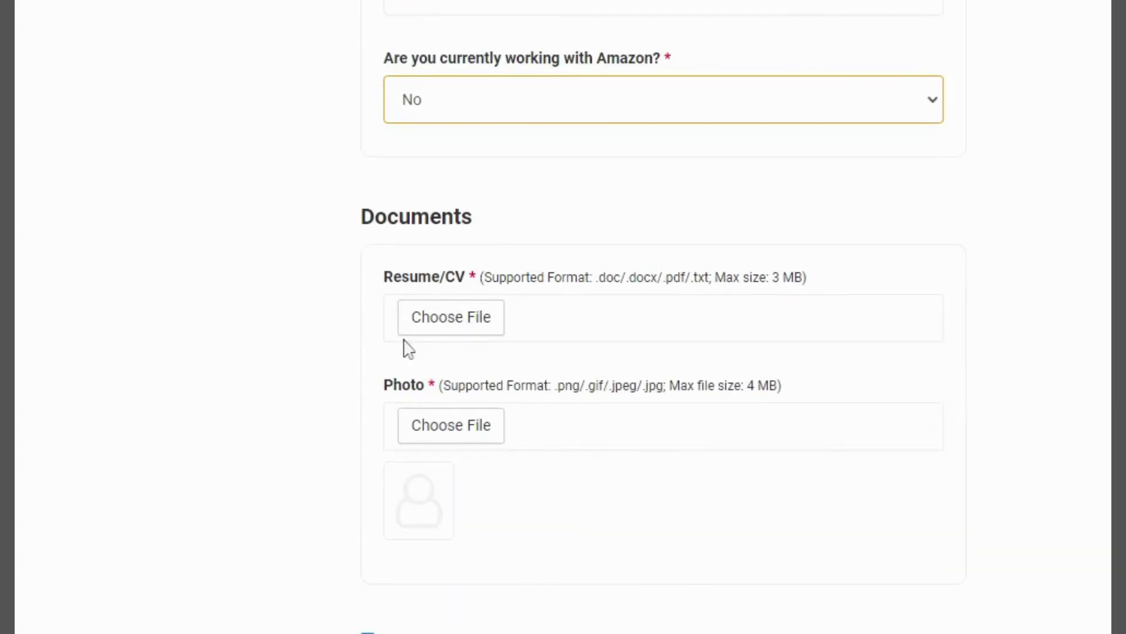
left_click_drag(375, 281, 455, 277)
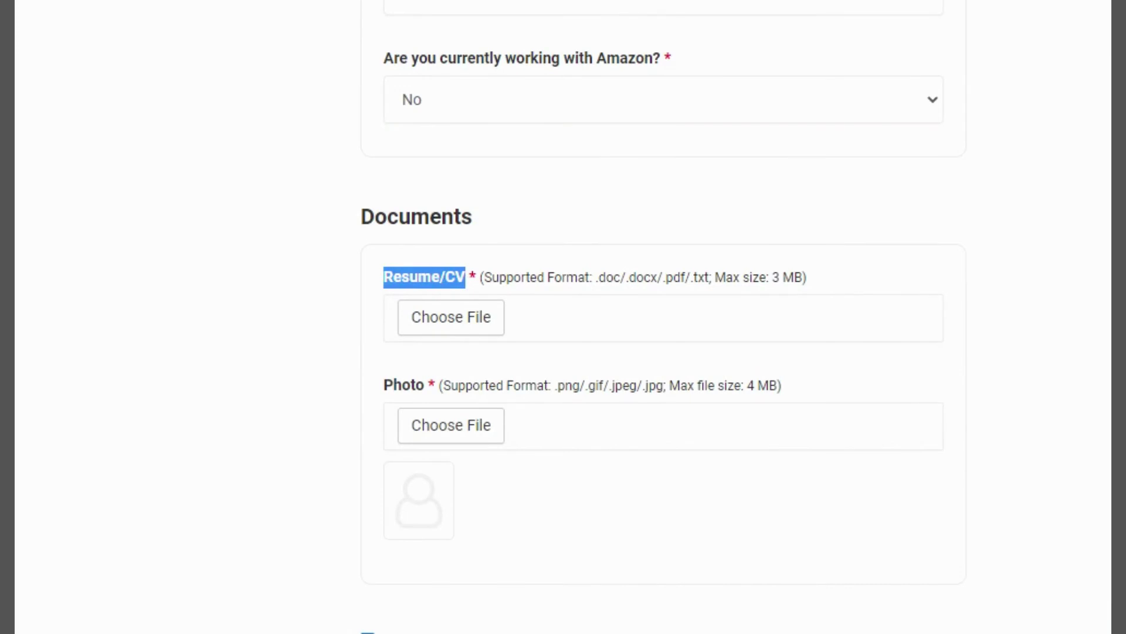
left_click_drag(661, 277, 685, 277)
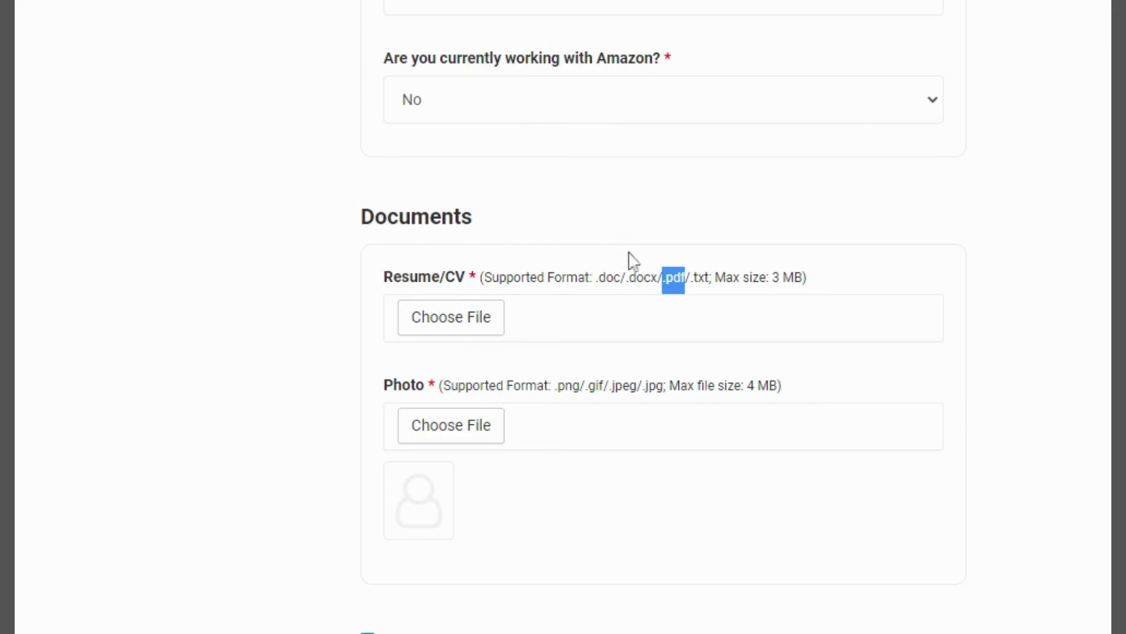
left_click(556, 325)
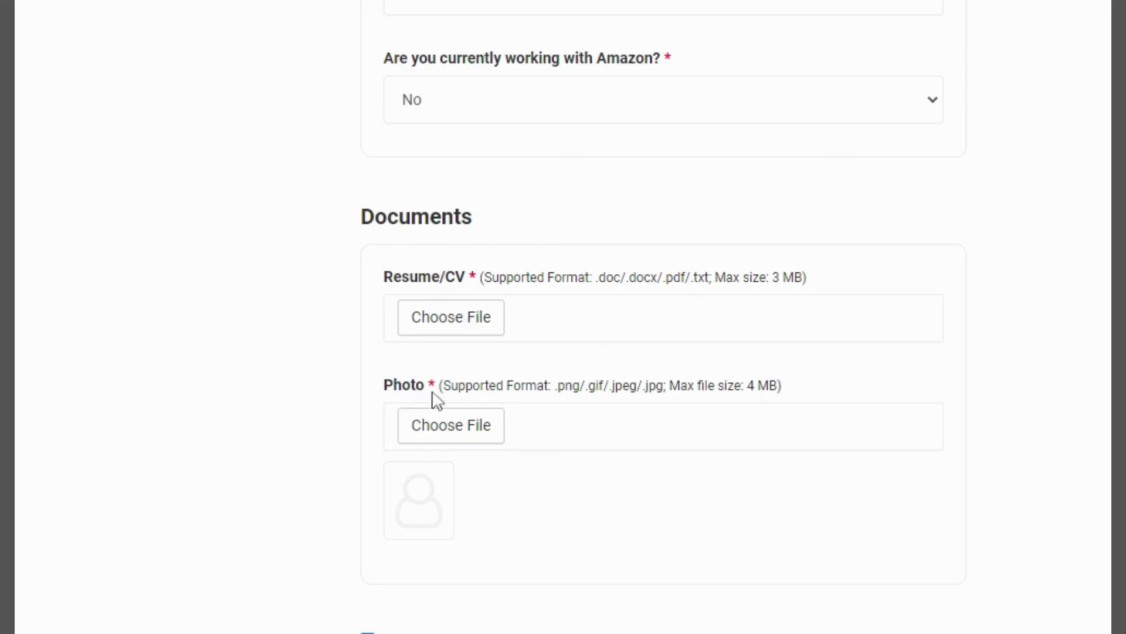
mouse_move(388, 394)
left_mouse_down()
mouse_move(786, 397)
mouse_move(378, 388)
left_mouse_up()
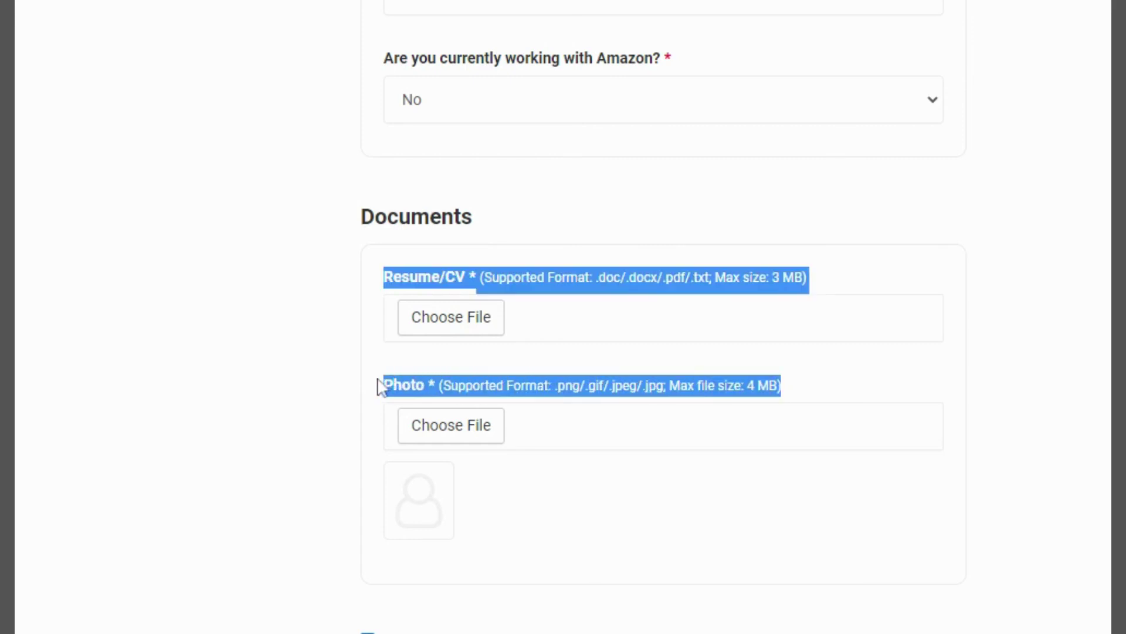
left_click_drag(808, 389, 485, 361)
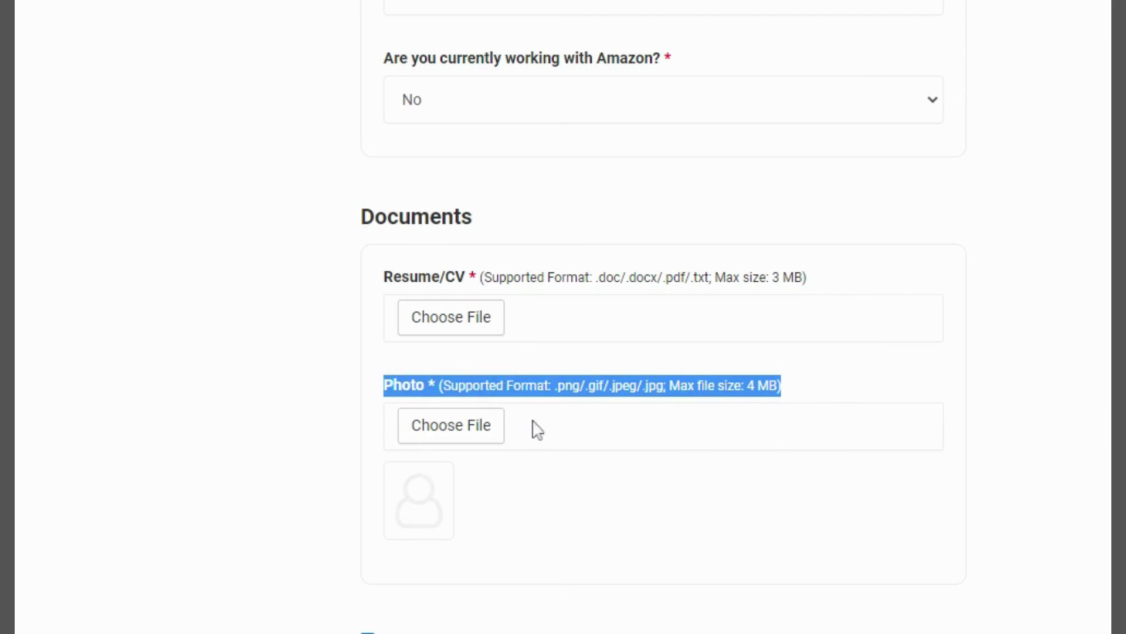
Step: Uncheck and recheck the confirmation of understanding, and review the declaration and the list of documents required on joining
scroll(571, 477, "down", 3)
scroll(571, 477, "down", 2)
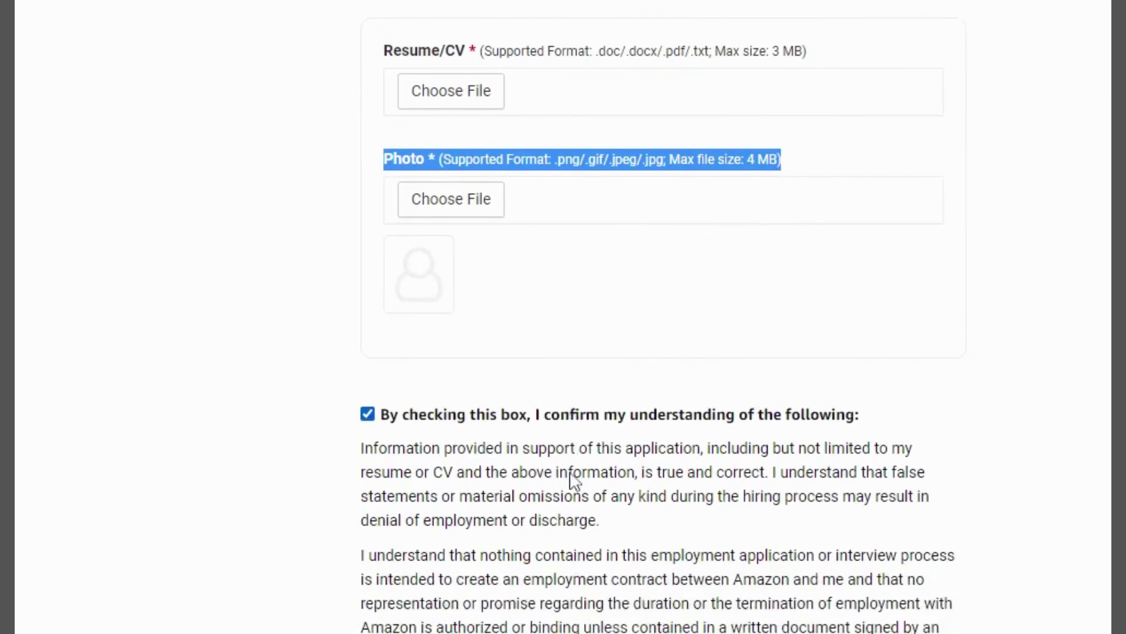
left_click(367, 336)
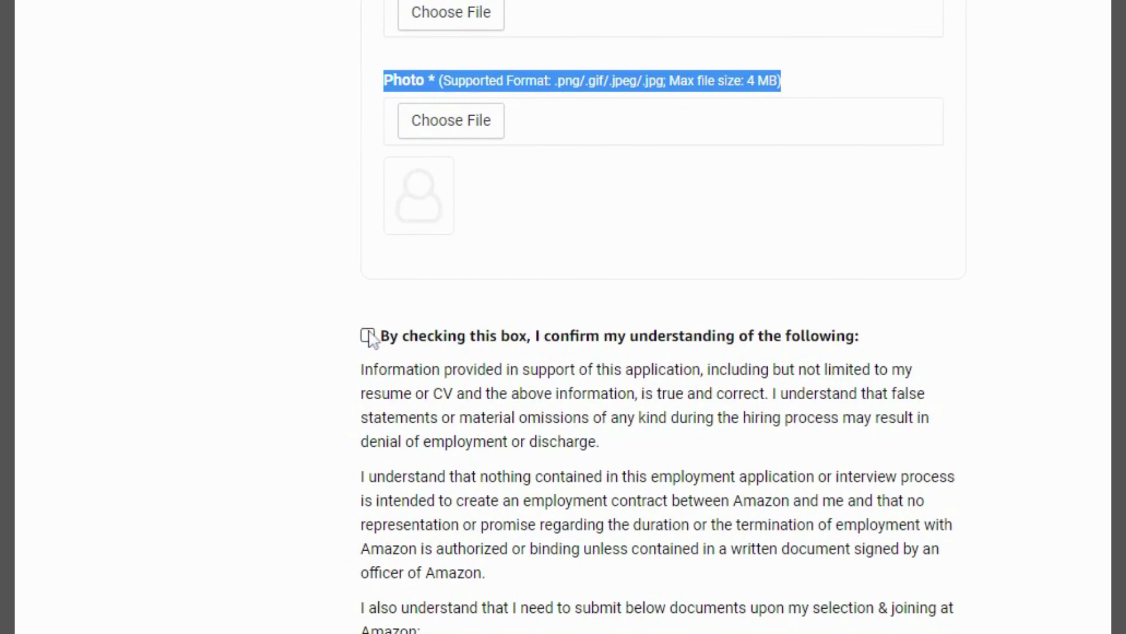
left_click(368, 335)
scroll(411, 393, "down", 5)
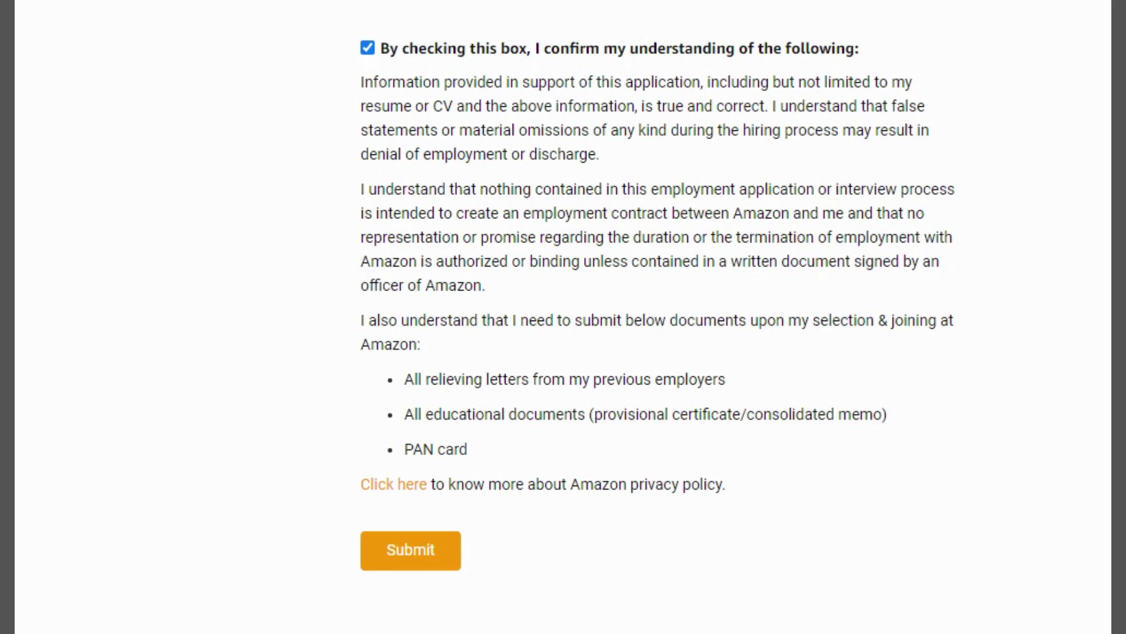
scroll(657, 317, "up", 20)
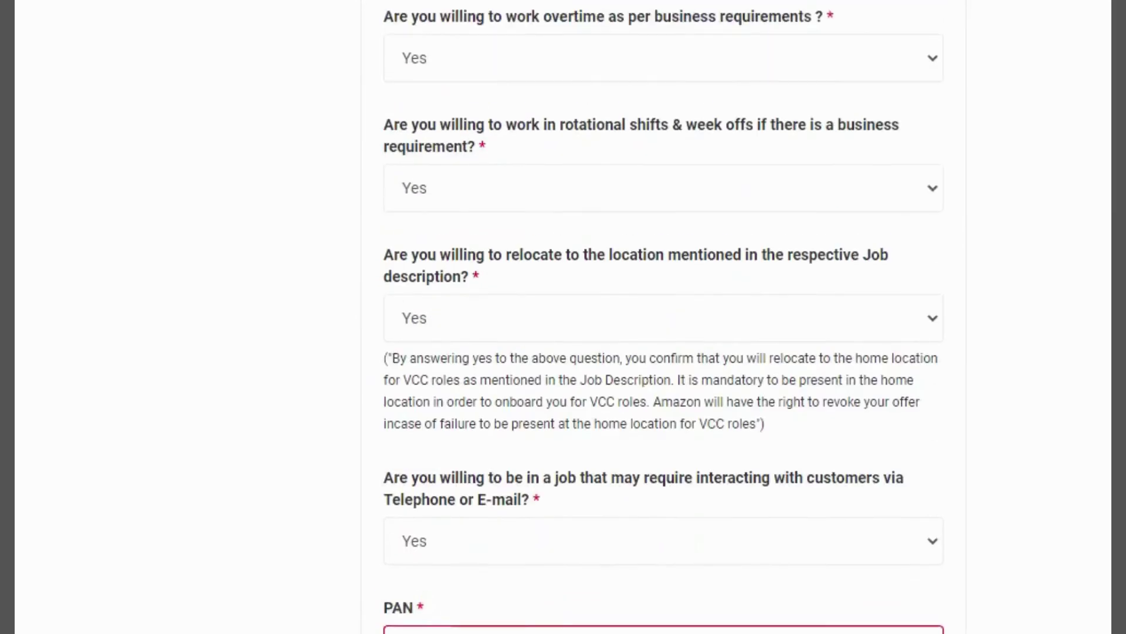